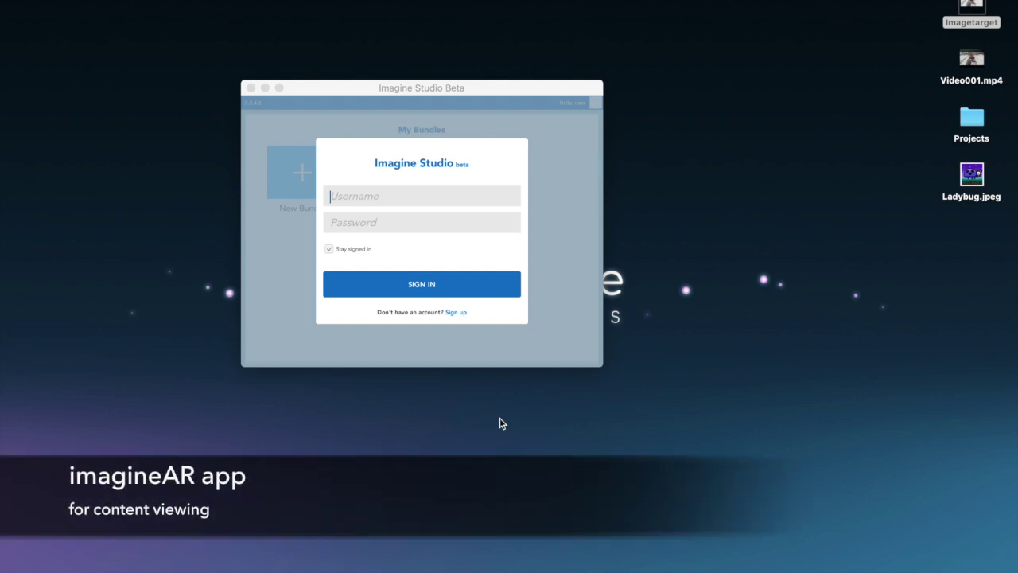
Open the Imagetarget picture from the desktop and resize it proportionally to a width of 512 pixels.
left_click_drag(481, 89, 415, 95)
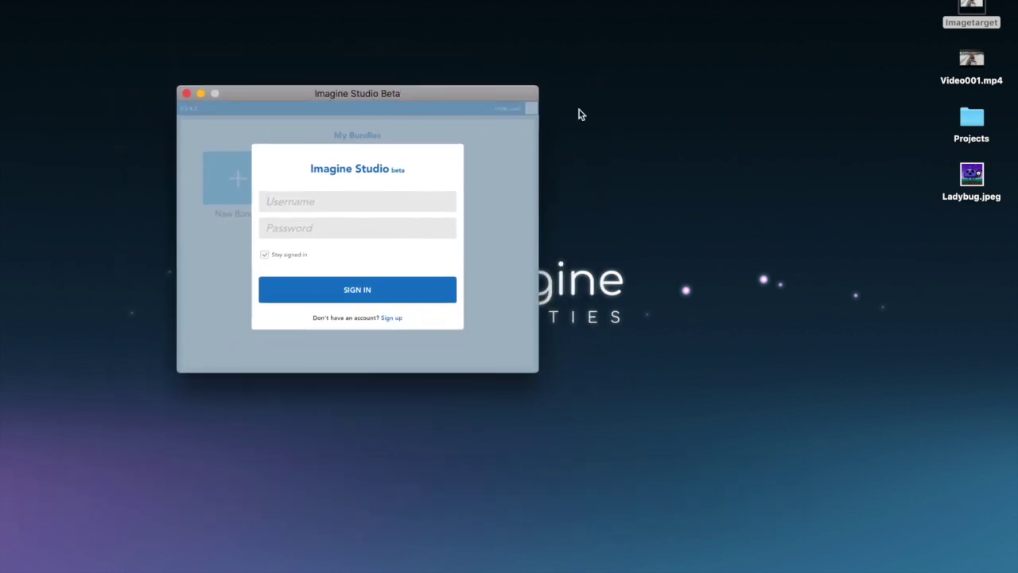
left_click(963, 24)
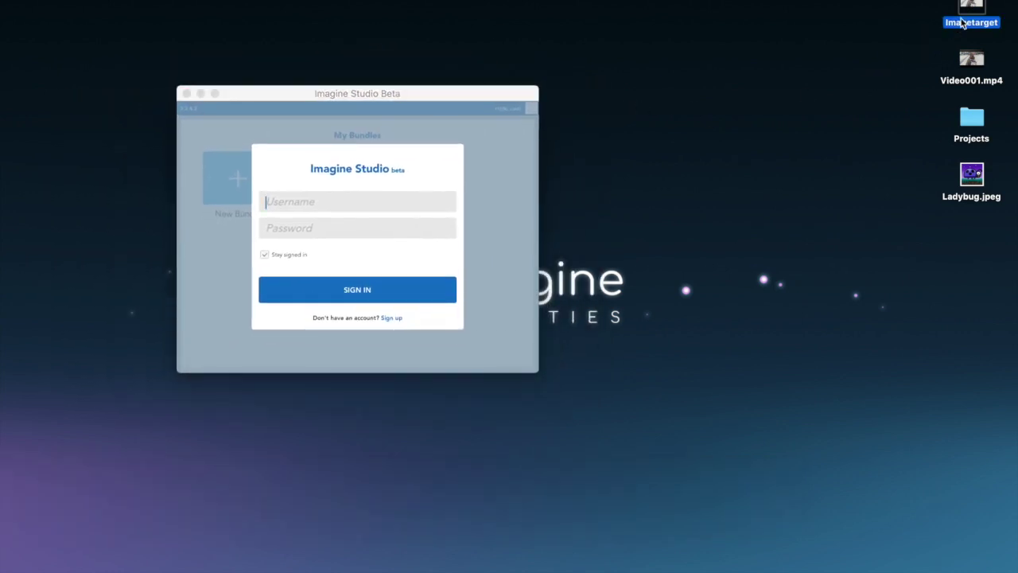
double_click(962, 23)
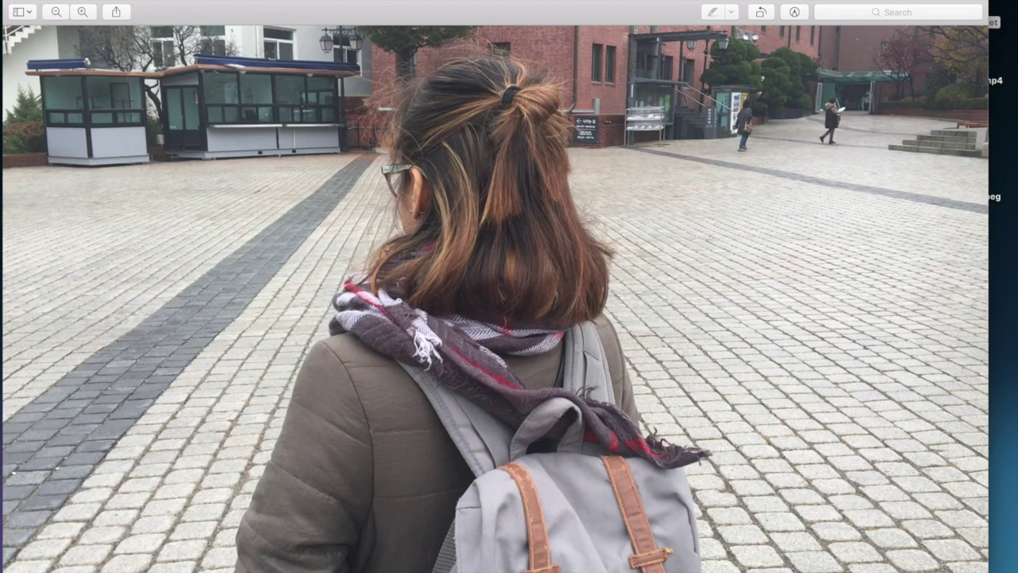
left_click(221, 0)
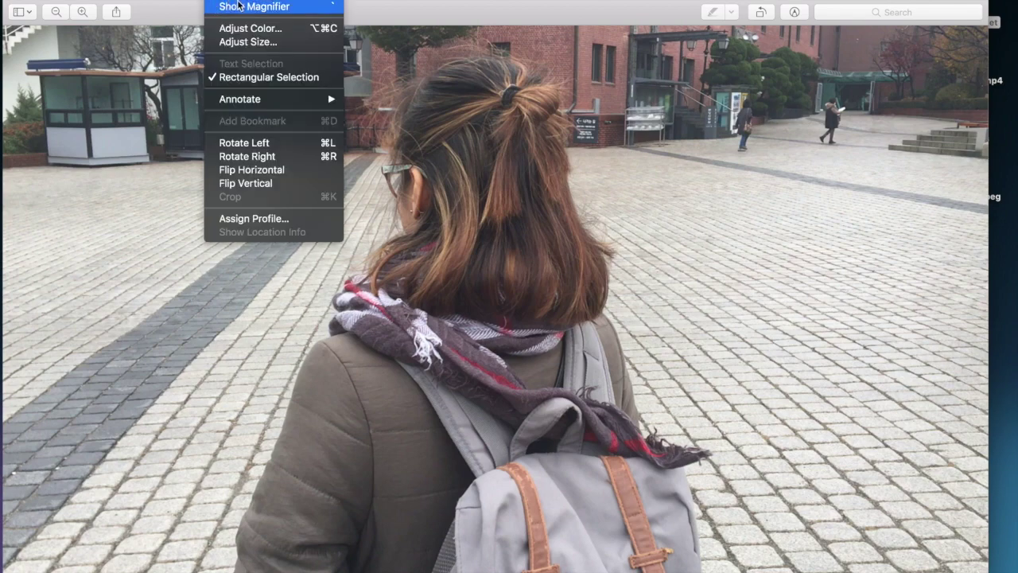
left_click(271, 50)
double_click(462, 120)
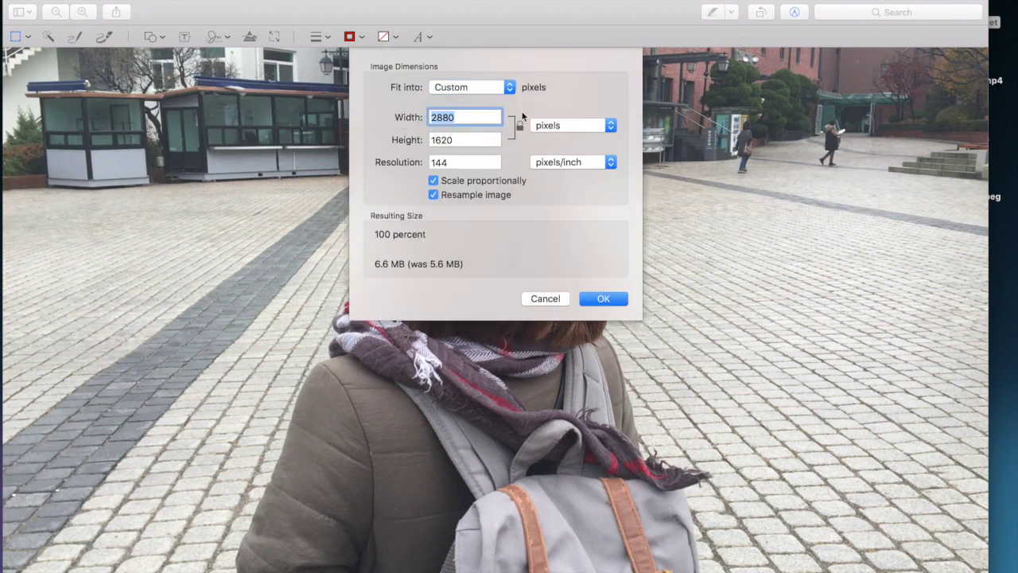
type("512")
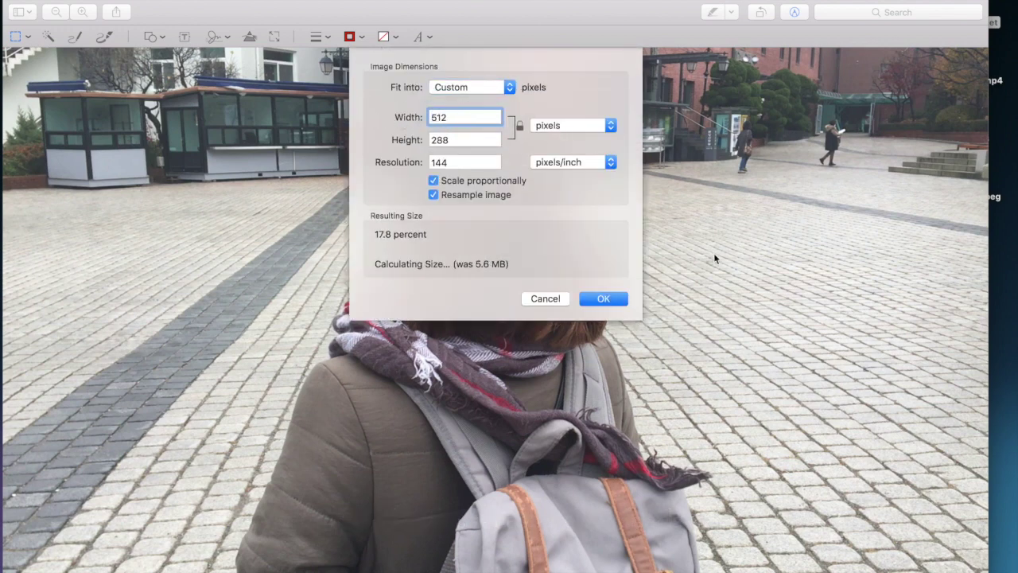
left_click(615, 298)
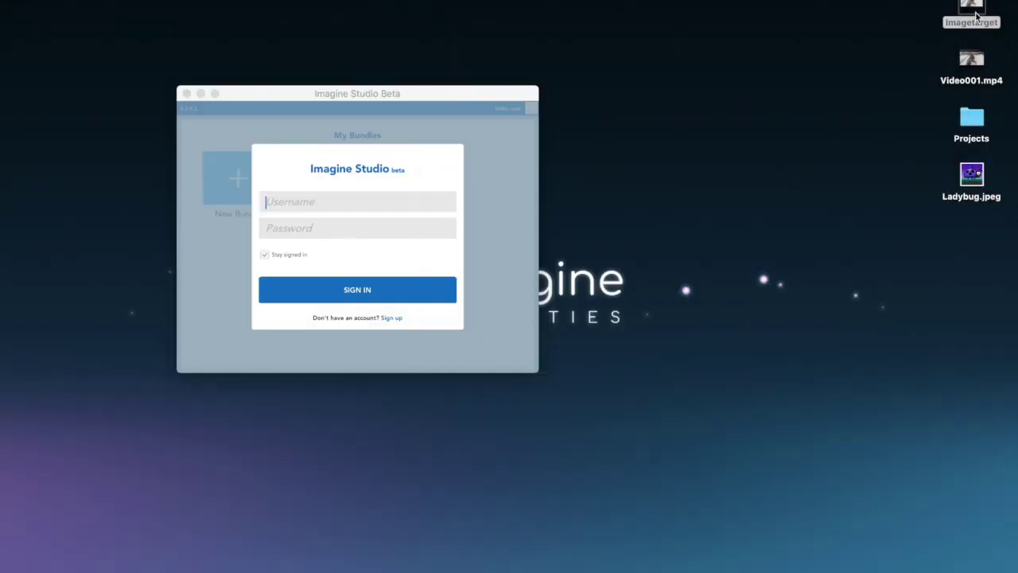
Open Video001.mp4 from the desktop, play part of it to preview its content, and close the player.
left_click(811, 82)
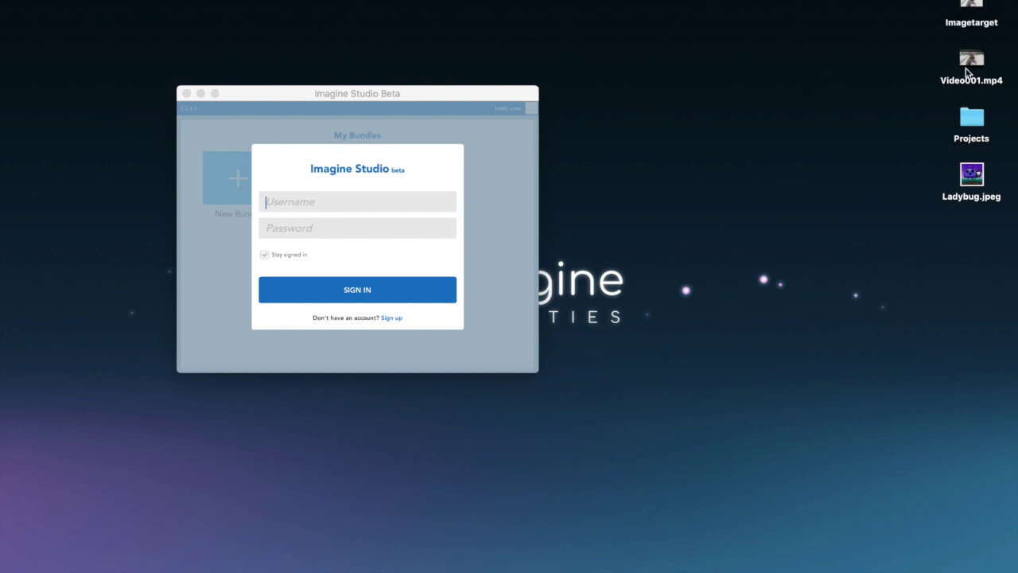
double_click(972, 59)
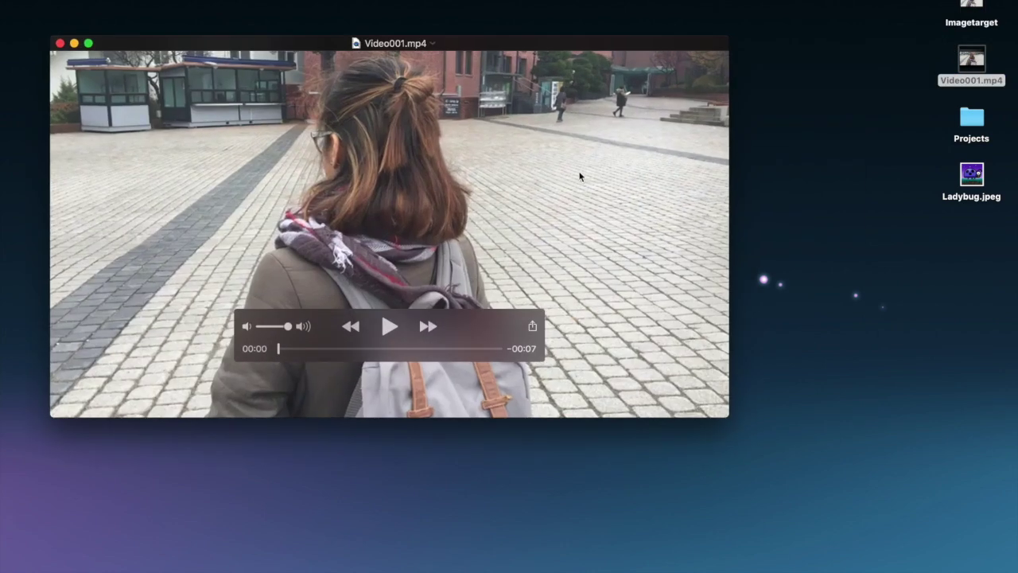
left_click_drag(239, 43, 465, 58)
left_click(615, 342)
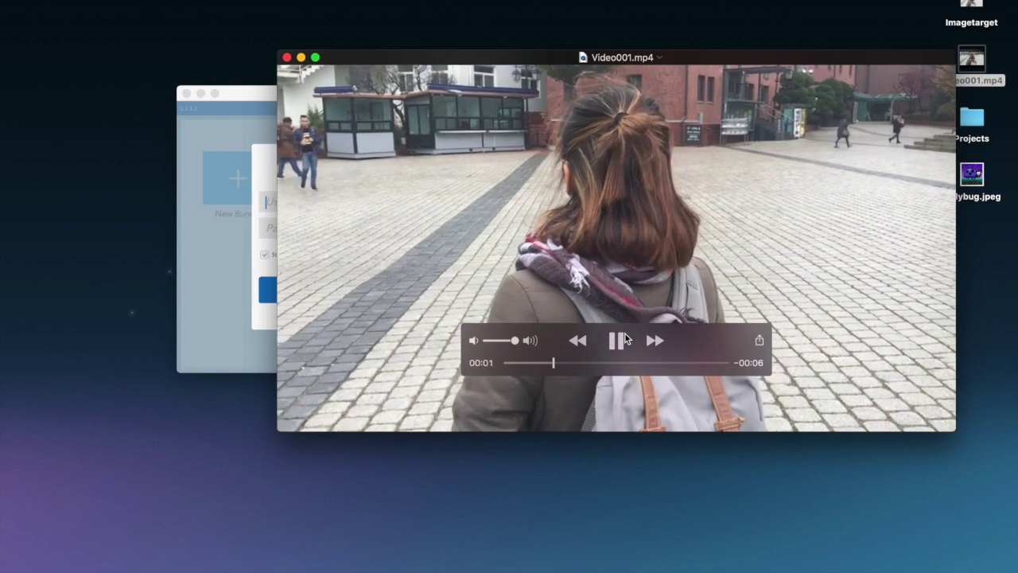
left_click(617, 342)
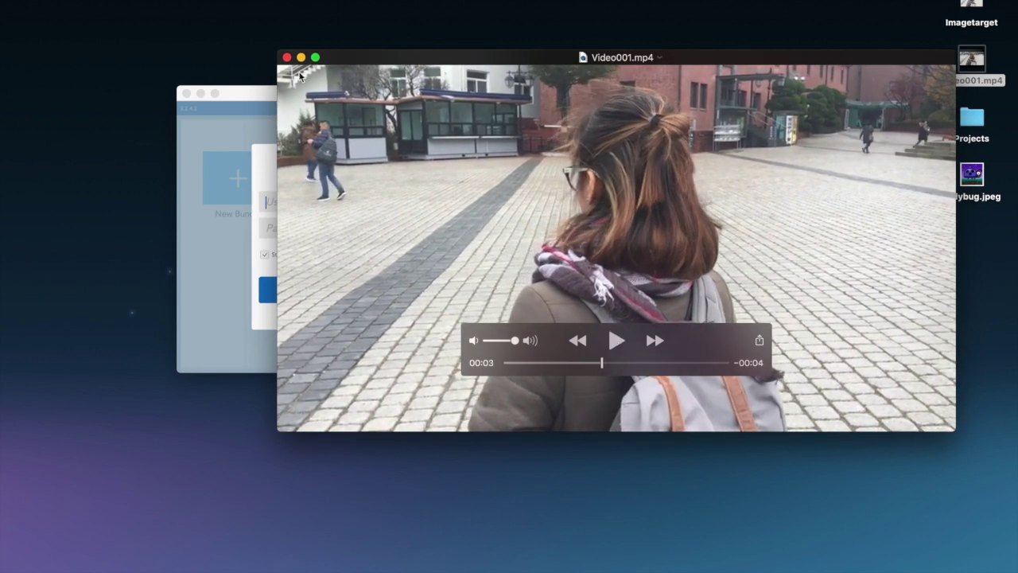
left_click(623, 340)
left_click(617, 341)
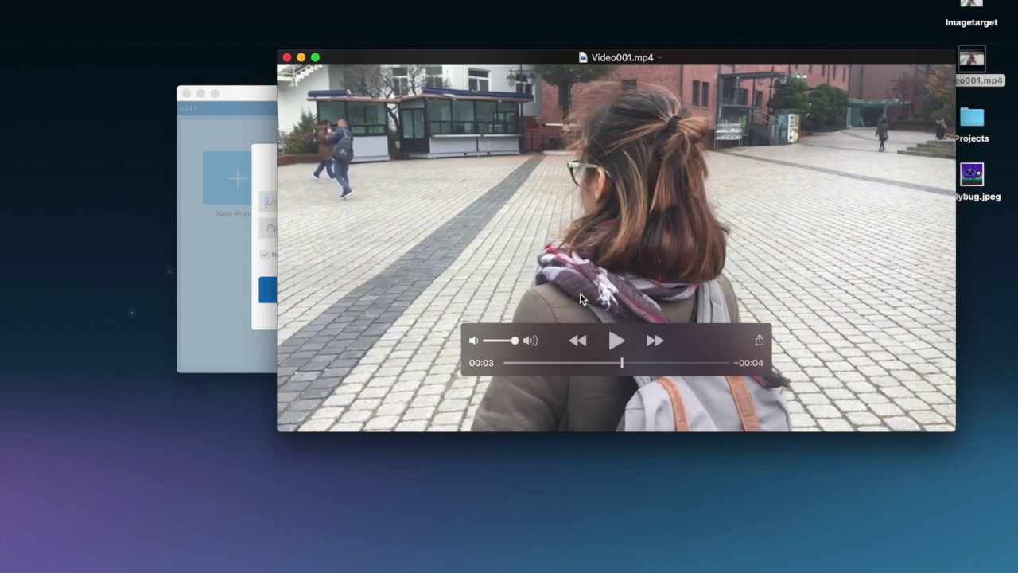
key("super+w")
View the file information of Video001.mp4 to check its size and format, and close the information window.
left_click(970, 59)
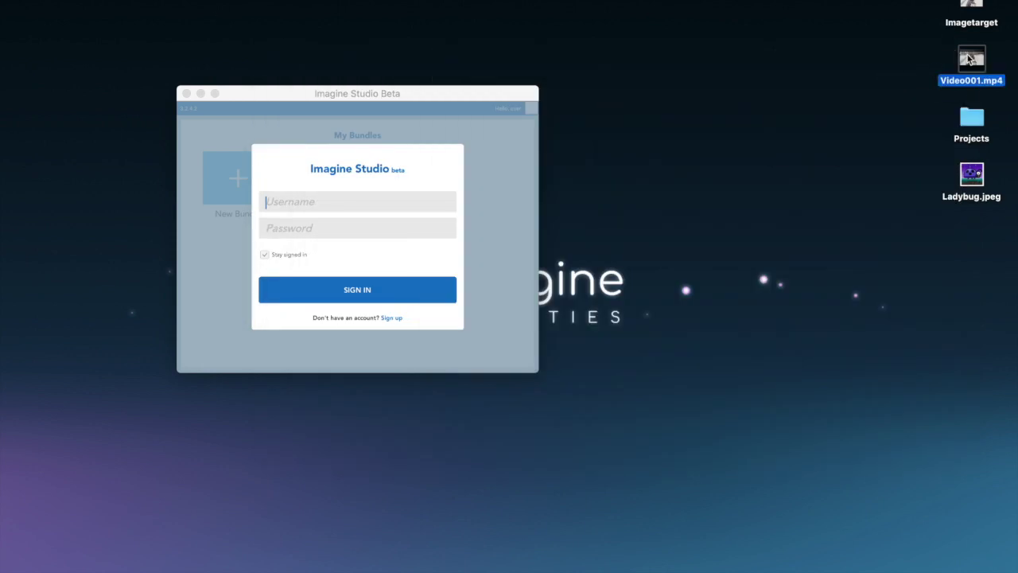
right_click(969, 59)
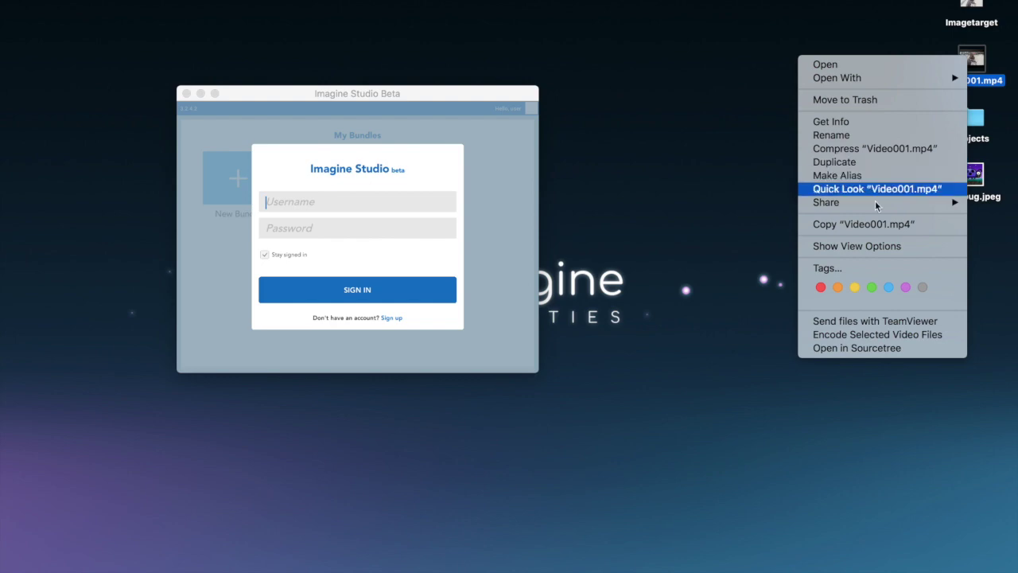
mouse_move(874, 208)
left_click(864, 123)
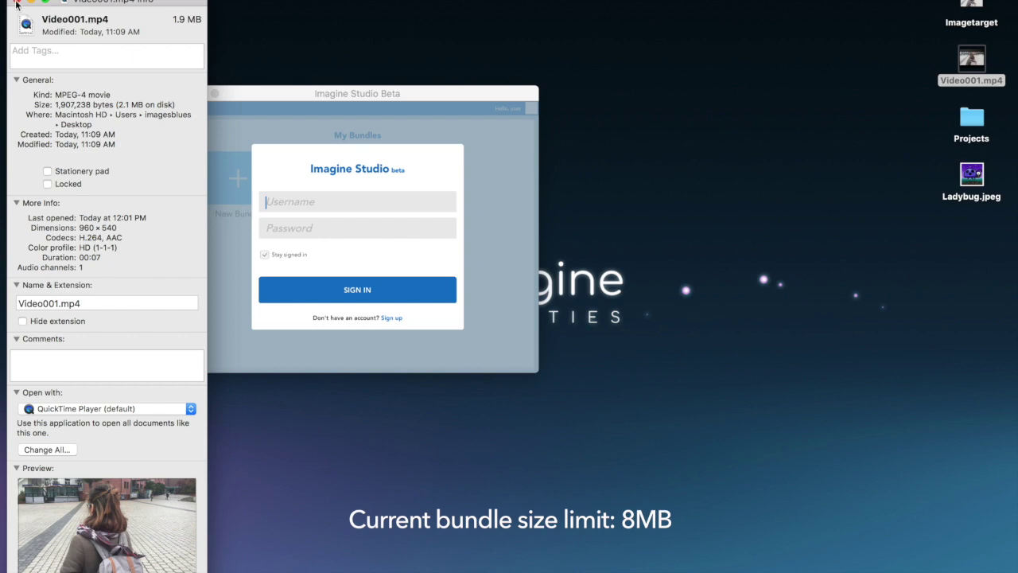
left_click(16, 4)
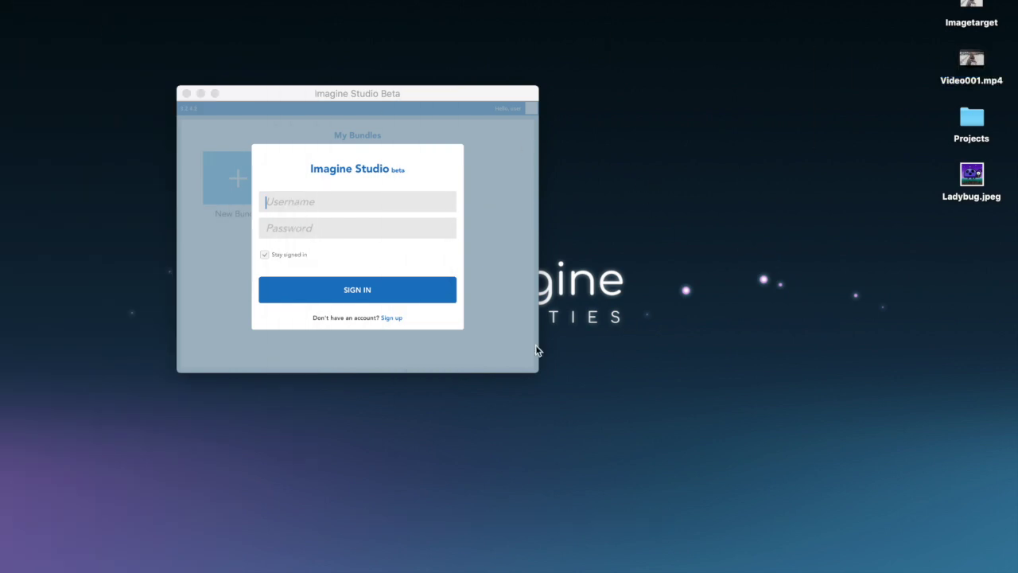
Sign up for a new Imagine Studio account with the first name, last name, e-mail address and password.
left_click(394, 319)
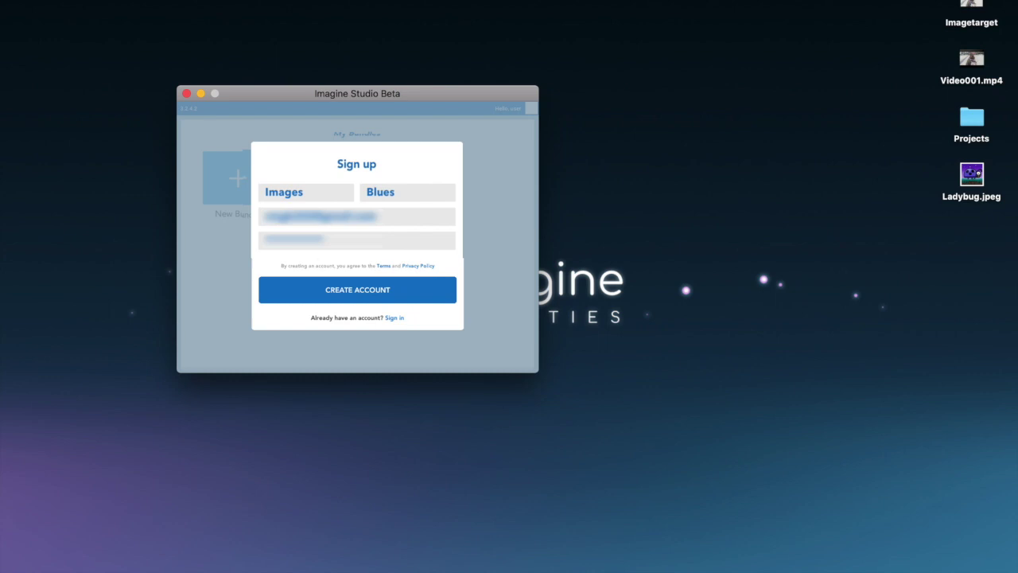
left_click(351, 289)
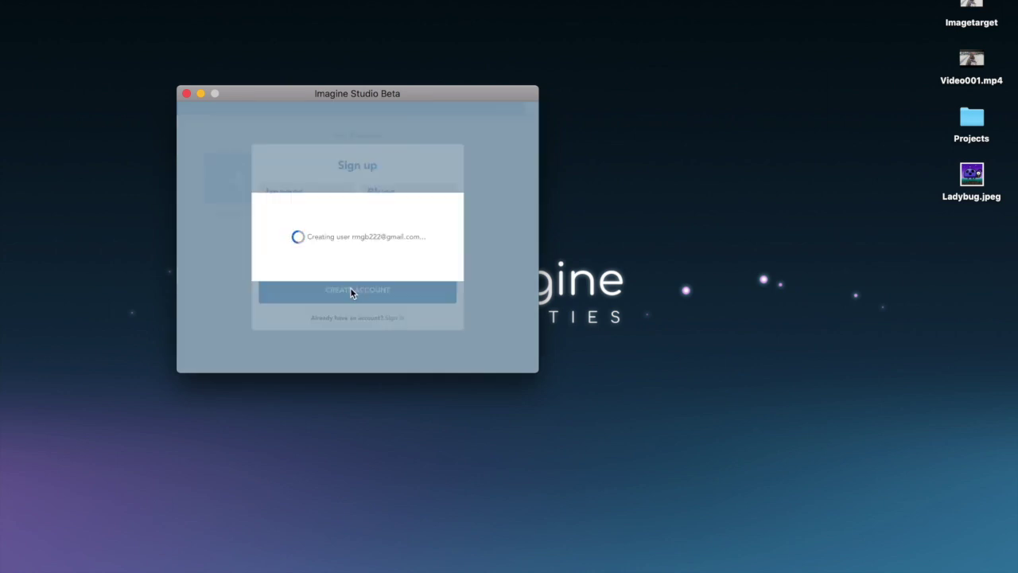
left_click_drag(413, 93, 505, 83)
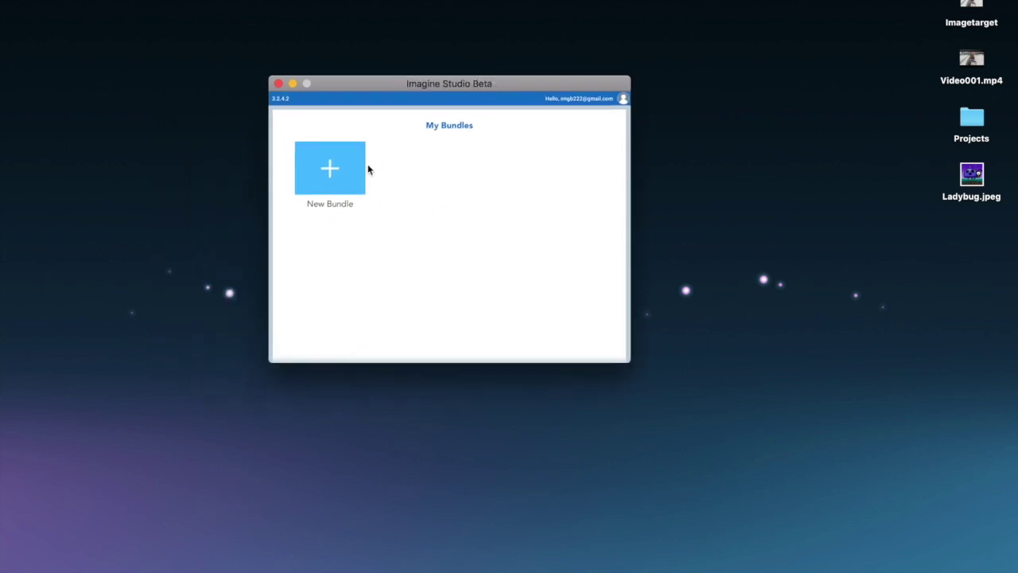
Create a new bundle and add an Image Target feature to it.
left_click(334, 175)
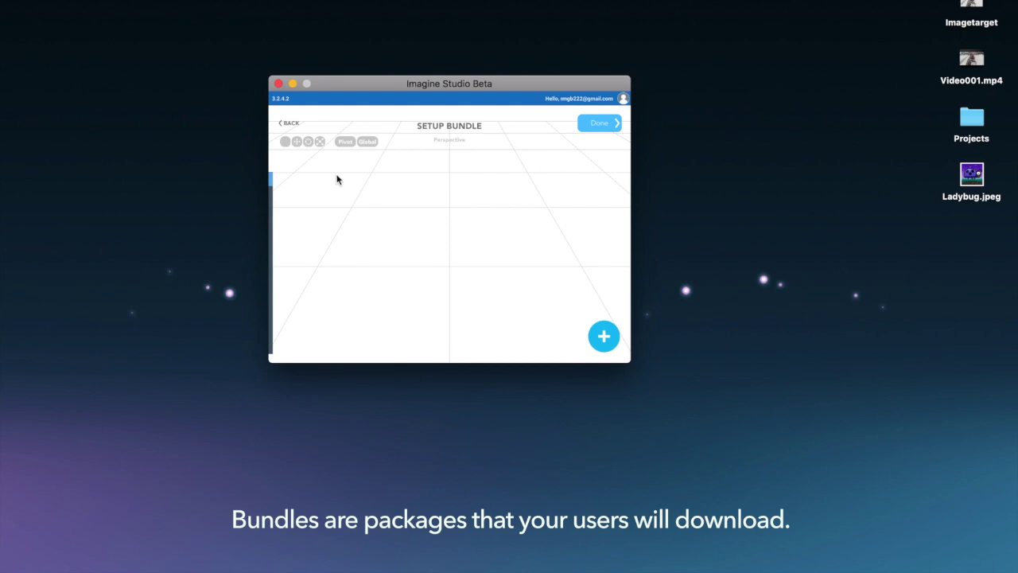
left_click(604, 338)
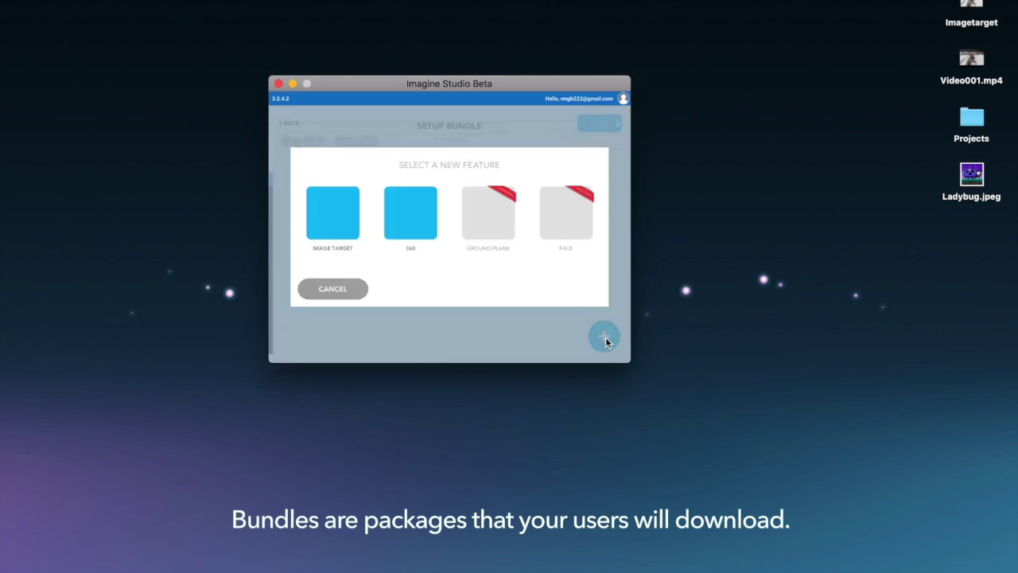
left_click(338, 221)
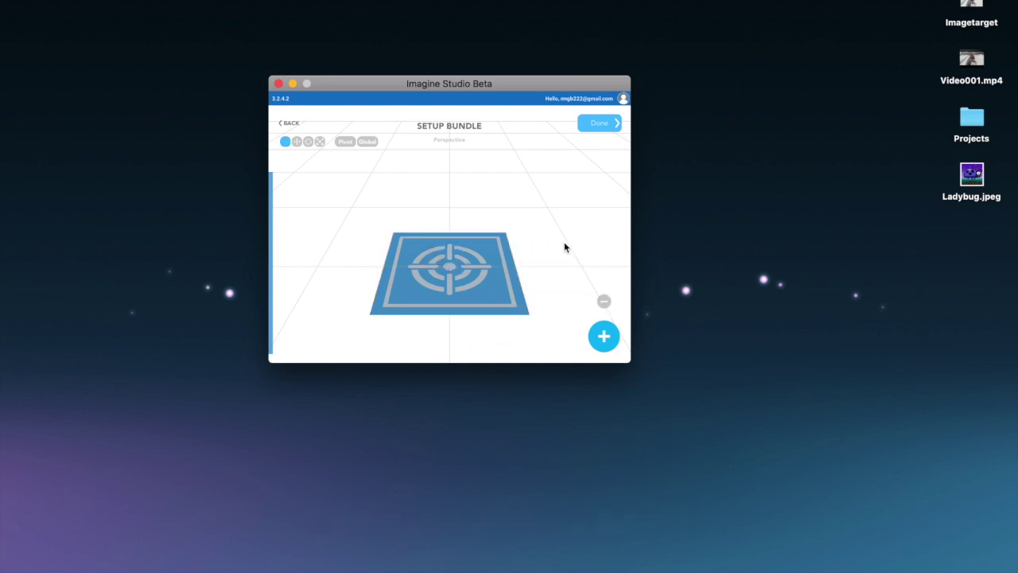
Examine the empty image target in the scene from different angles and distances.
left_click_drag(550, 223, 564, 263)
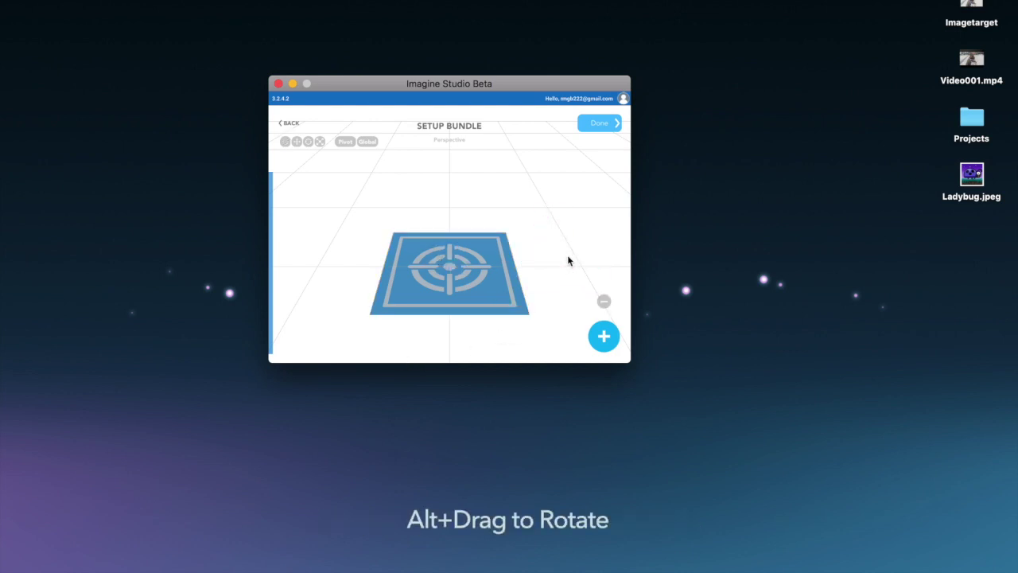
mouse_move(564, 223)
left_mouse_down()
mouse_move(566, 252)
mouse_move(538, 212)
mouse_move(477, 182)
mouse_move(555, 231)
mouse_move(541, 199)
mouse_move(550, 221)
left_mouse_up()
scroll(548, 255, "down", 3)
scroll(547, 255, "up", 3)
scroll(547, 255, "down", 3)
scroll(547, 256, "up", 6)
scroll(548, 257, "down", 5)
scroll(548, 256, "up", 6)
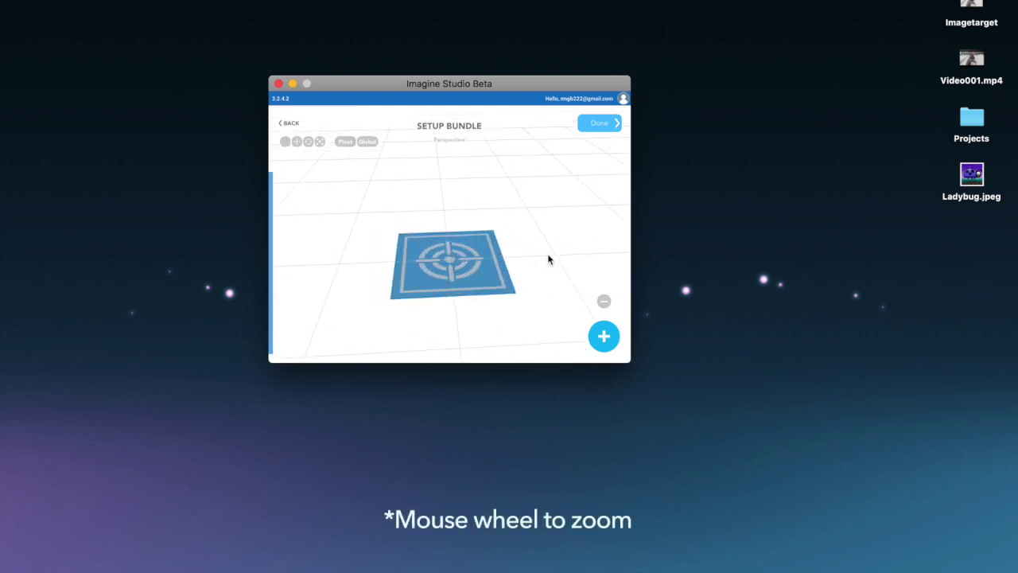
scroll(556, 239, "down", 4)
left_click_drag(550, 224, 550, 233)
Upload the Imagetarget picture from the desktop as the image of the image target.
mouse_move(476, 271)
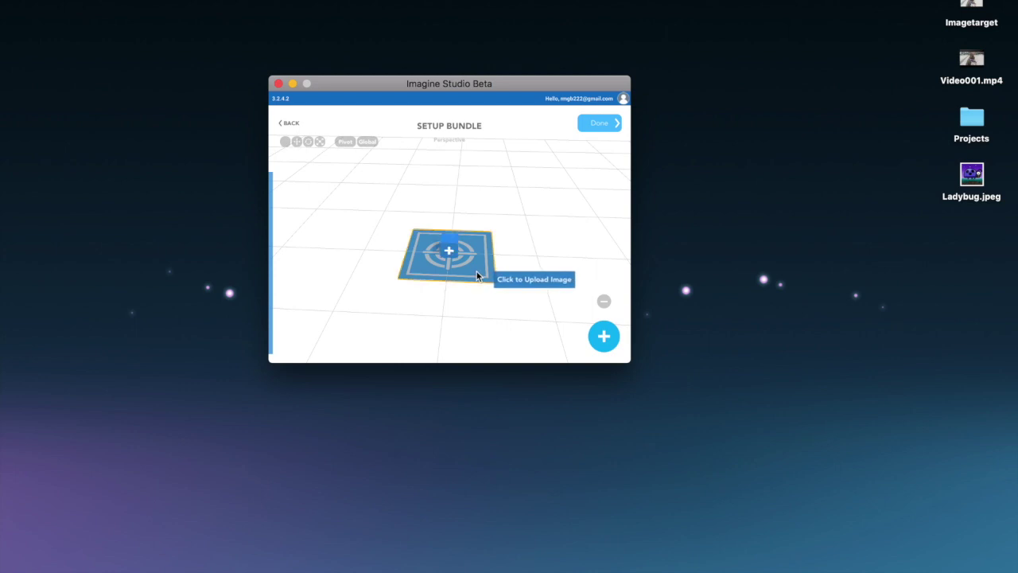
left_click(477, 274)
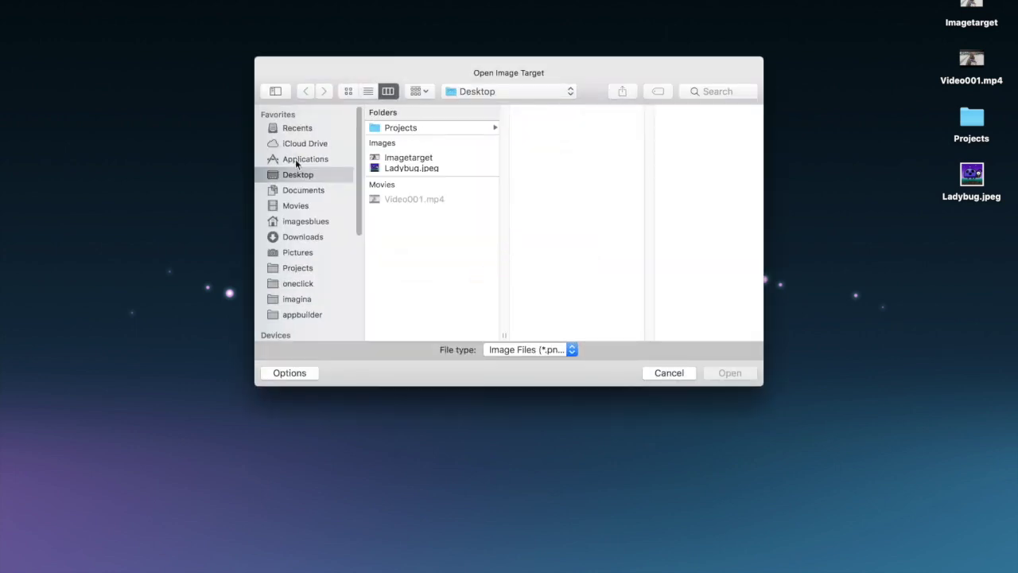
left_click(409, 158)
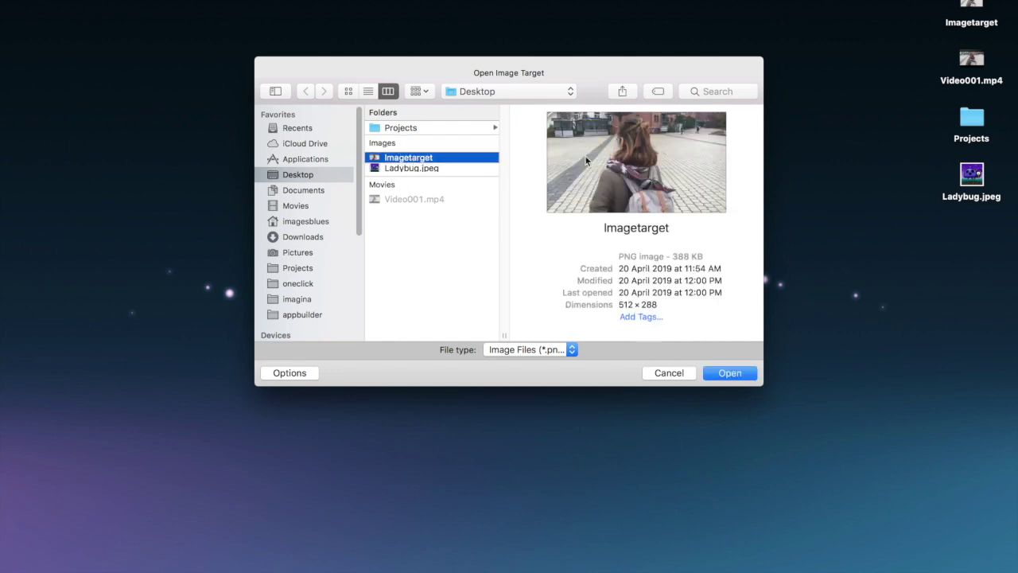
left_click(728, 373)
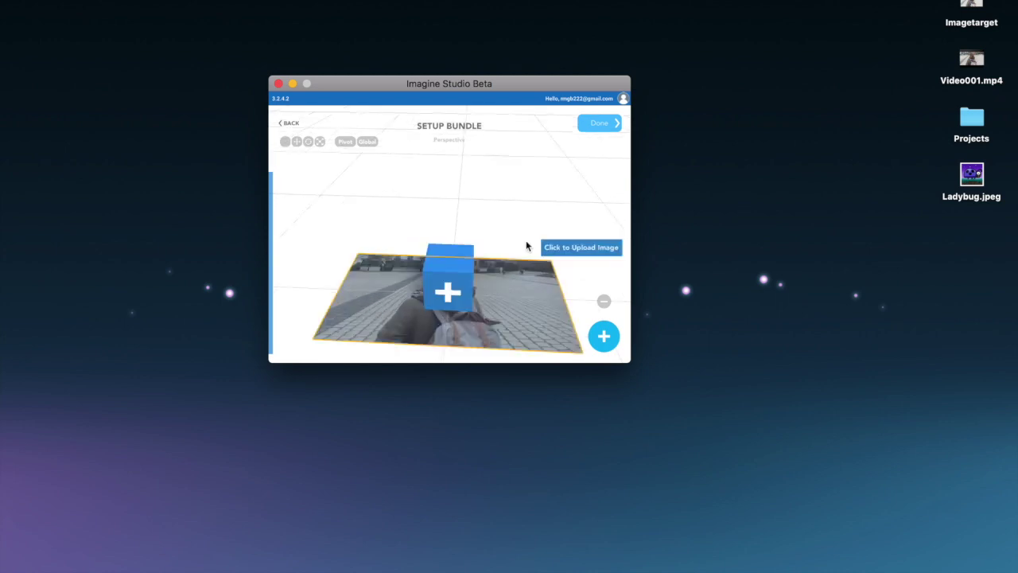
Add a Video sticker component to the image target.
mouse_move(536, 243)
left_mouse_down()
mouse_move(568, 204)
mouse_move(586, 254)
mouse_move(509, 198)
mouse_move(437, 199)
mouse_move(501, 209)
mouse_move(541, 229)
left_mouse_up()
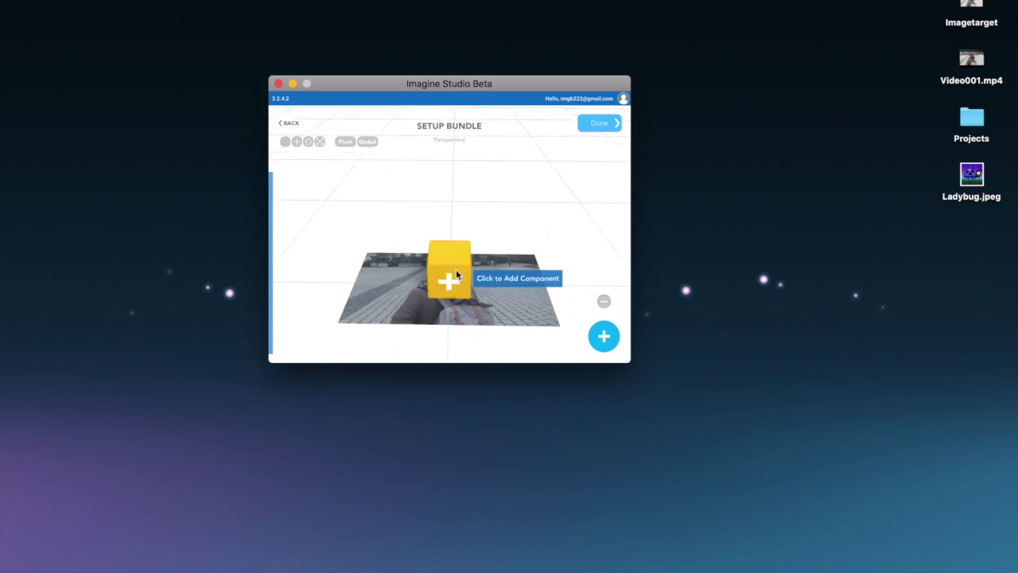
left_click(456, 274)
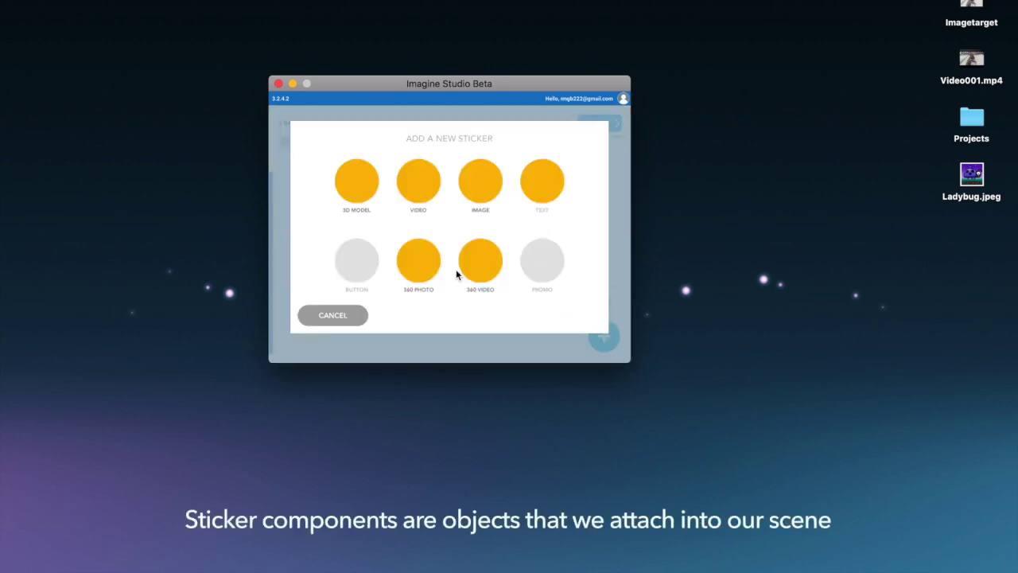
left_click(427, 186)
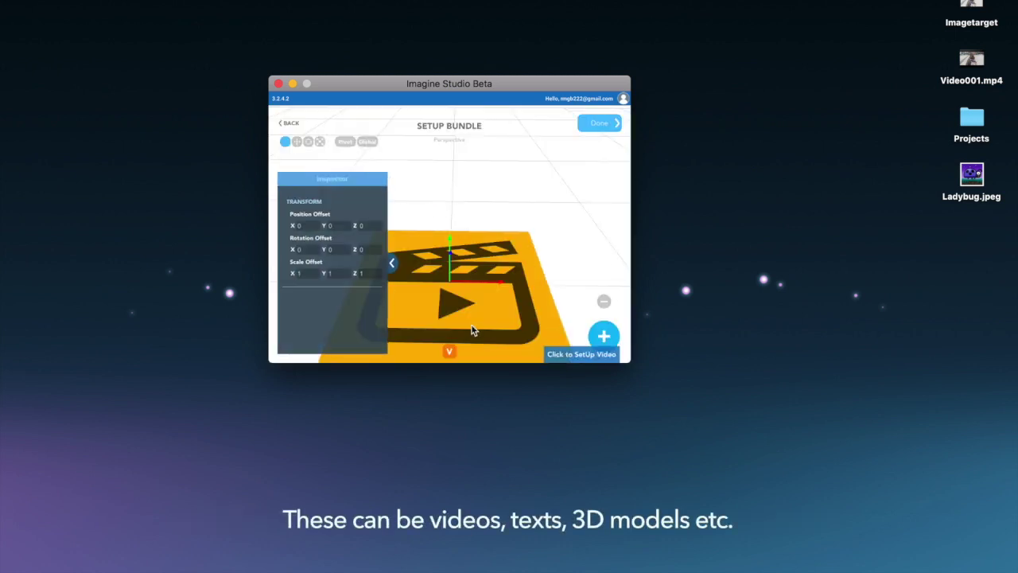
Upload Video001.mp4 from the desktop as the source of the Video sticker on the image target.
left_click(391, 263)
left_click_drag(575, 236, 538, 202)
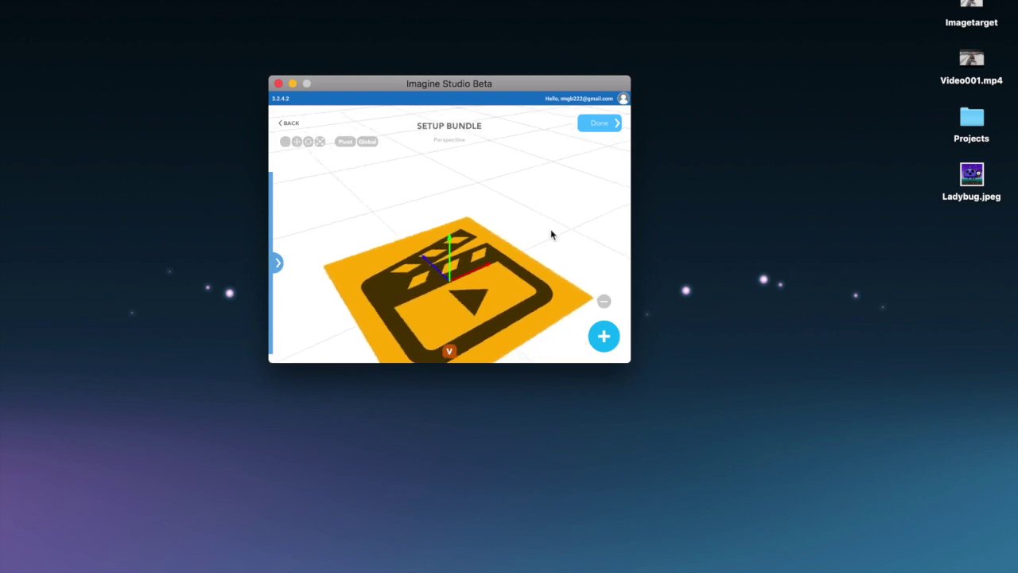
left_click(527, 299)
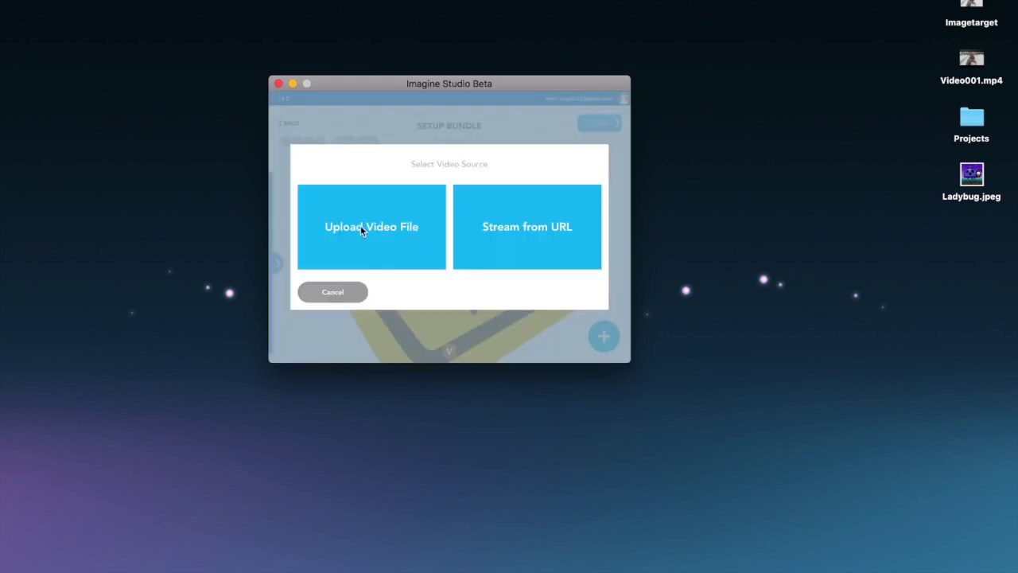
left_click(380, 237)
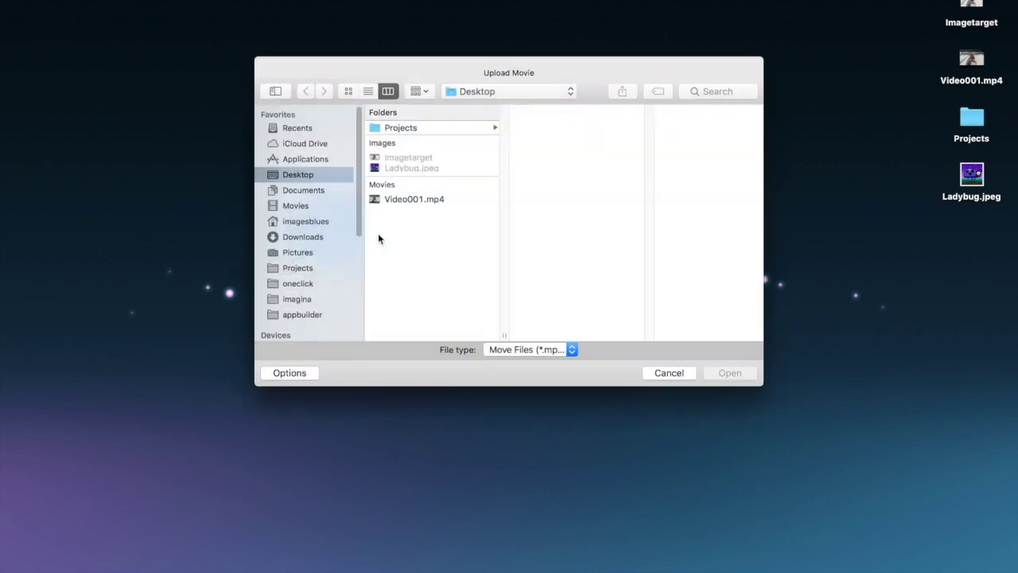
left_click(403, 200)
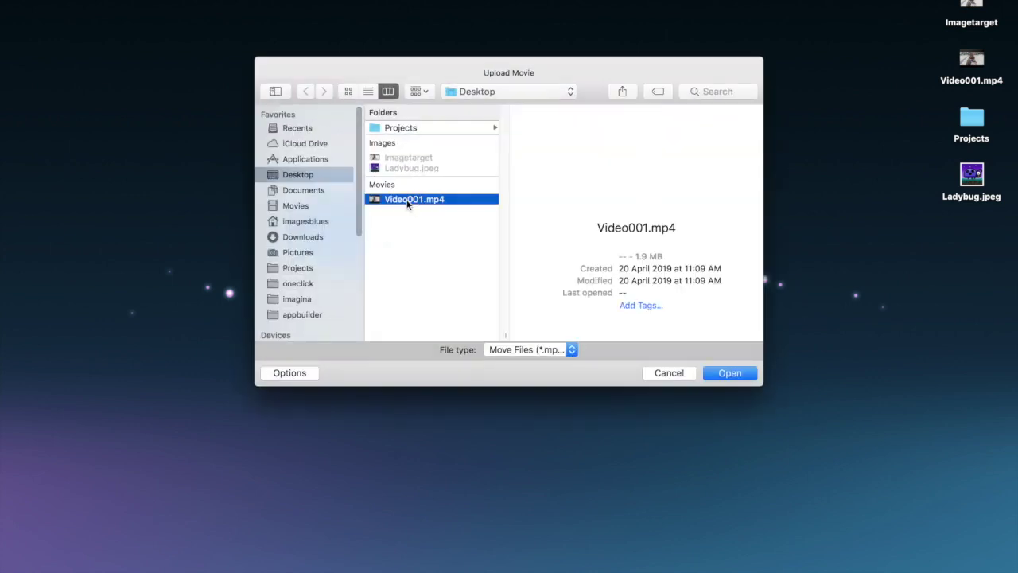
left_click(729, 373)
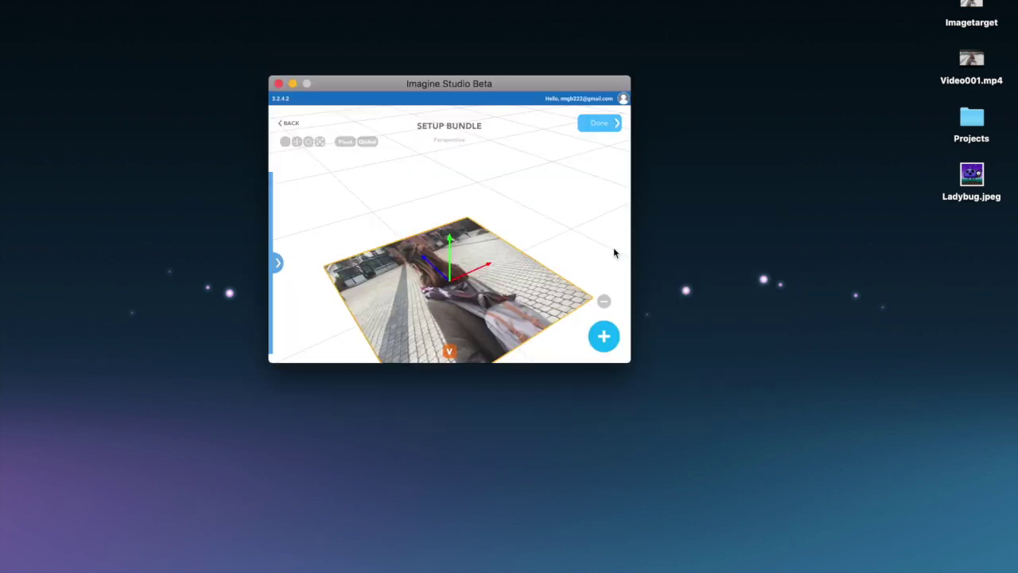
Scale the video sticker down along its local Z axis so it takes on a landscape shape.
left_click_drag(551, 317, 527, 331)
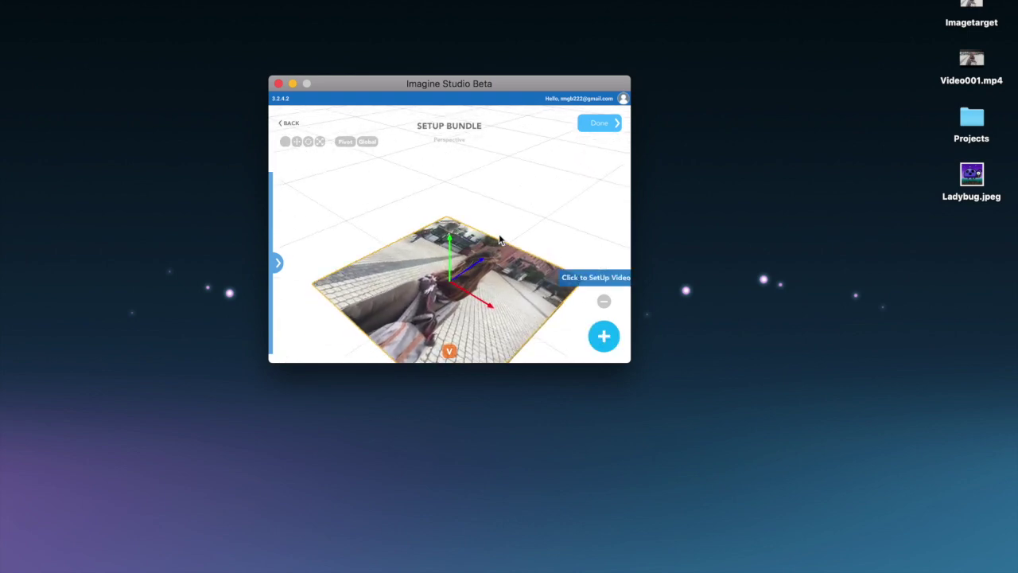
left_click_drag(588, 232, 541, 222)
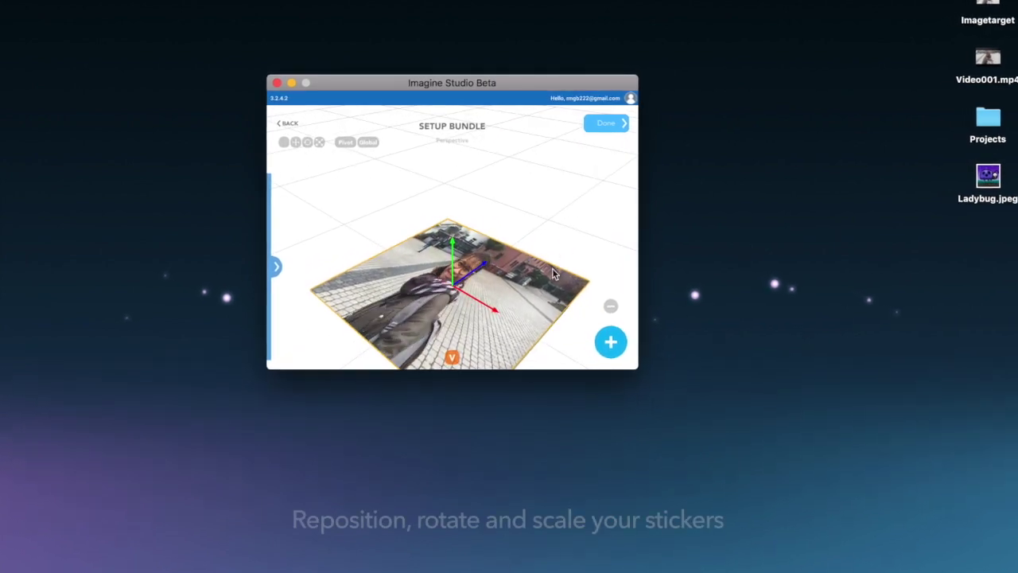
left_click_drag(552, 268, 543, 205)
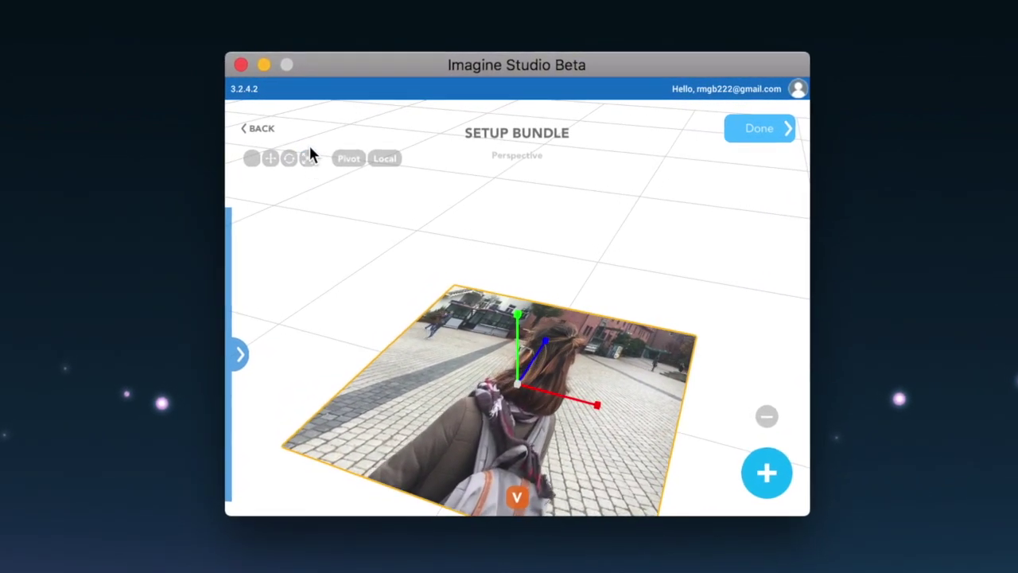
left_click(309, 158)
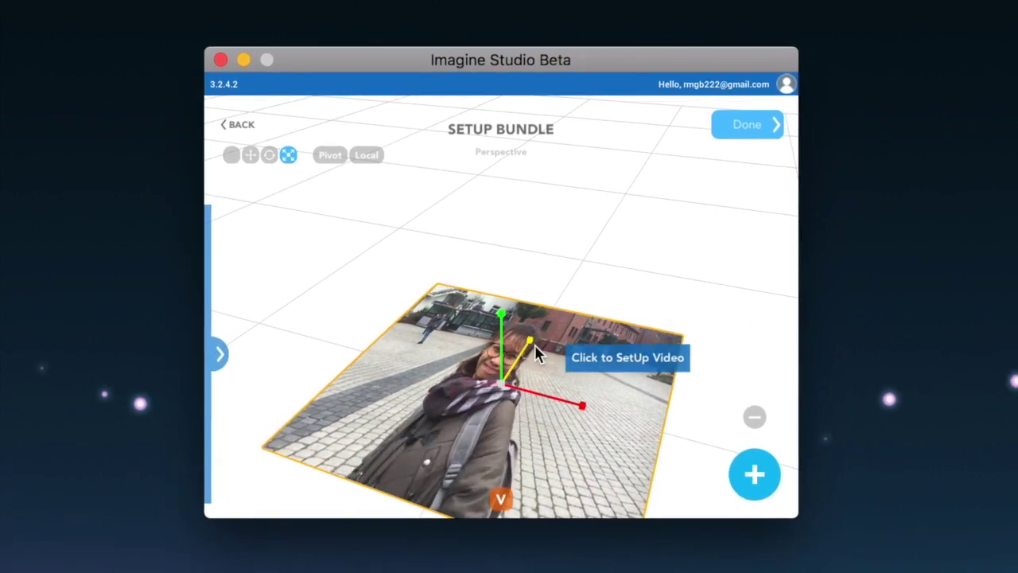
left_click_drag(528, 352, 515, 373)
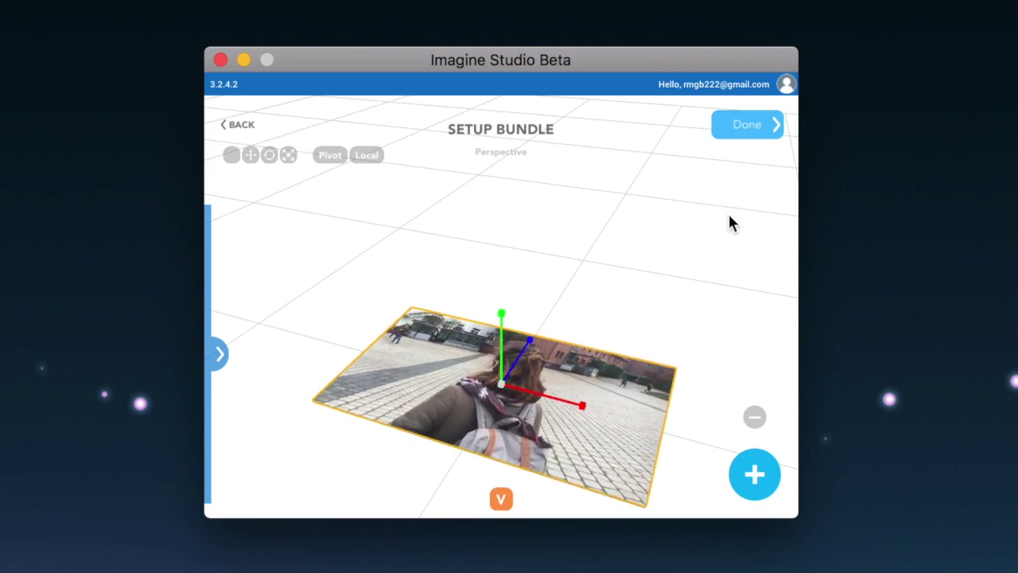
left_click_drag(645, 198, 641, 237)
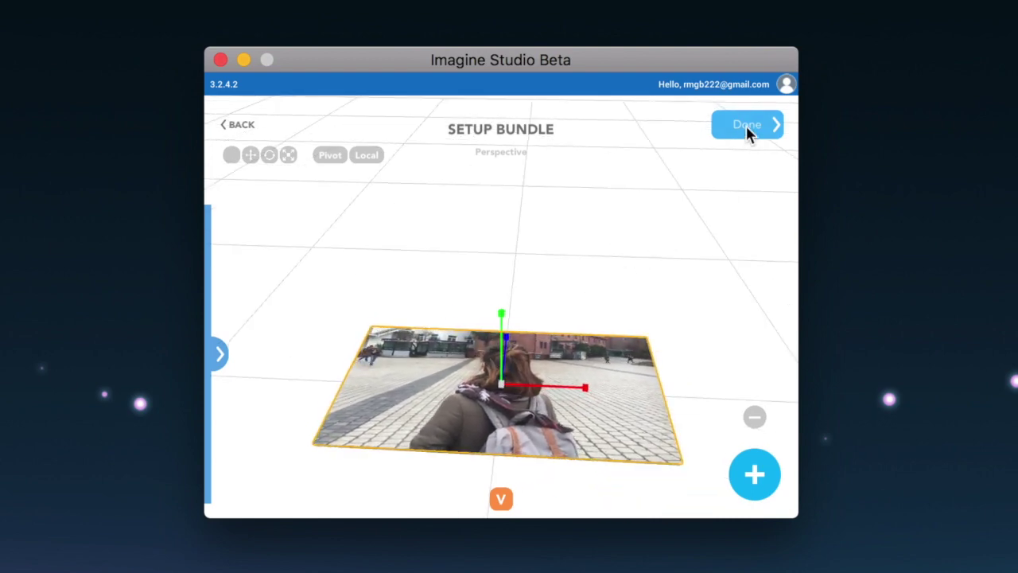
Finish the bundle setup and enter the title "AR Photograph" and the description "This is an AR Photograph".
left_click(746, 126)
left_click(491, 171)
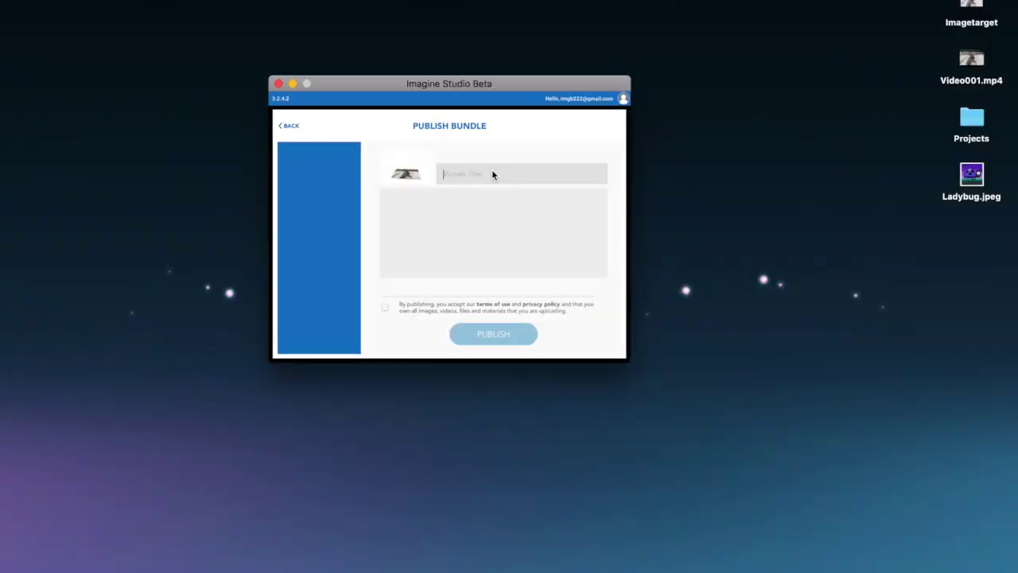
type("AR Photograph")
left_click(481, 211)
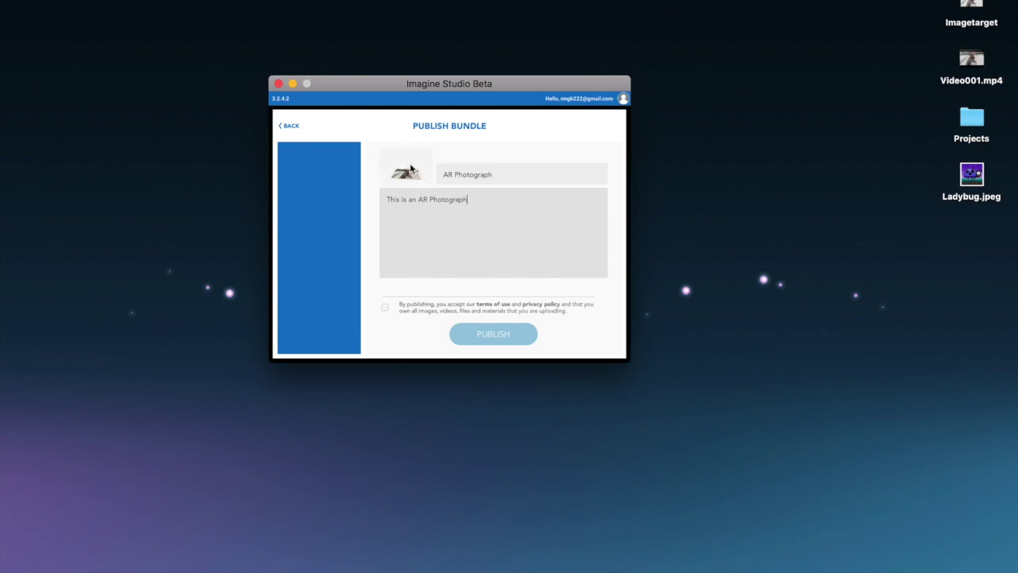
Set the Imagetarget picture from the desktop as the bundle's icon preview image.
left_click(407, 169)
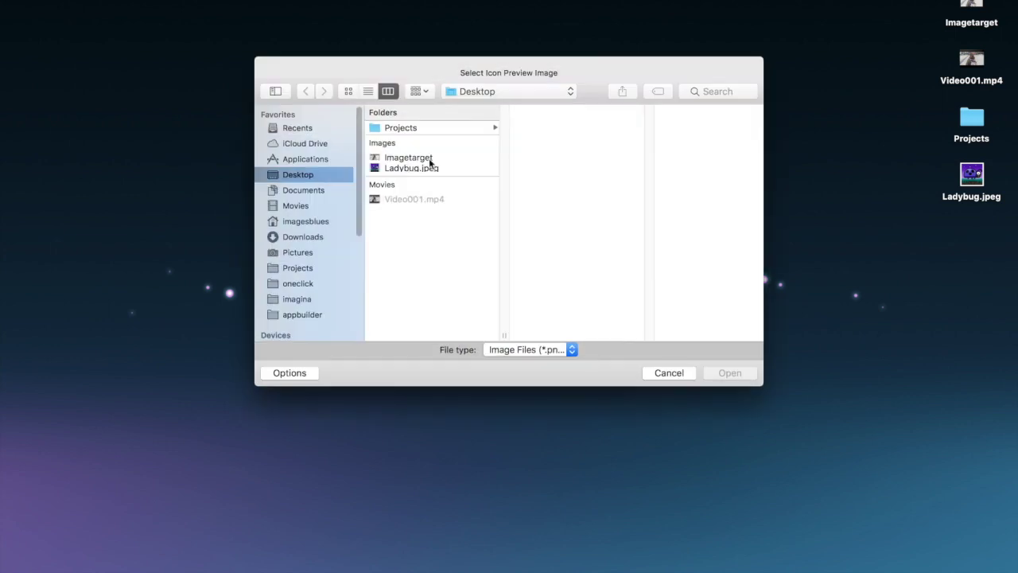
left_click(402, 158)
left_click(726, 375)
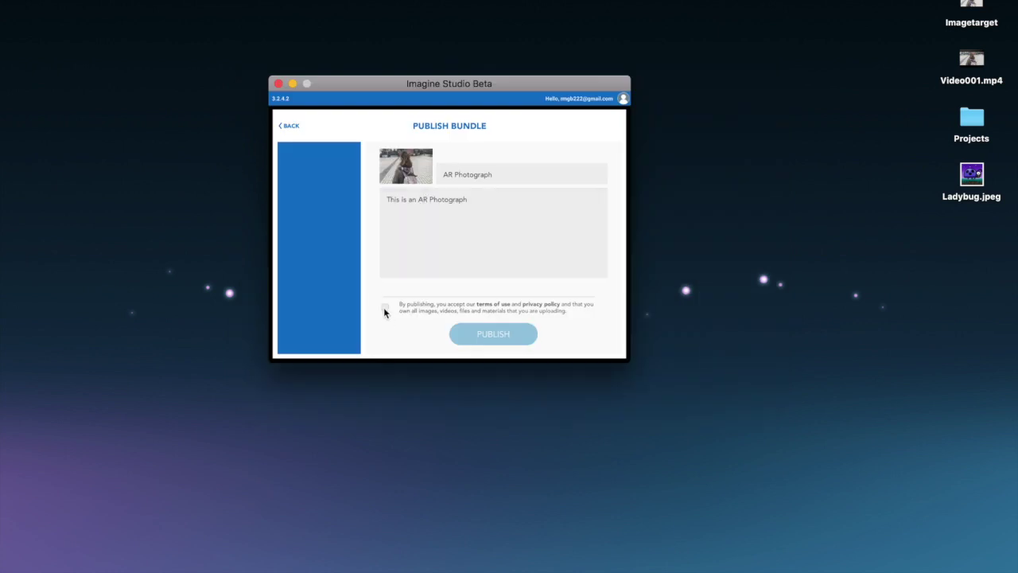
Publish the bundle with the terms accepted and save its QR code to the desktop as AR Photograph_QR.
left_click(385, 308)
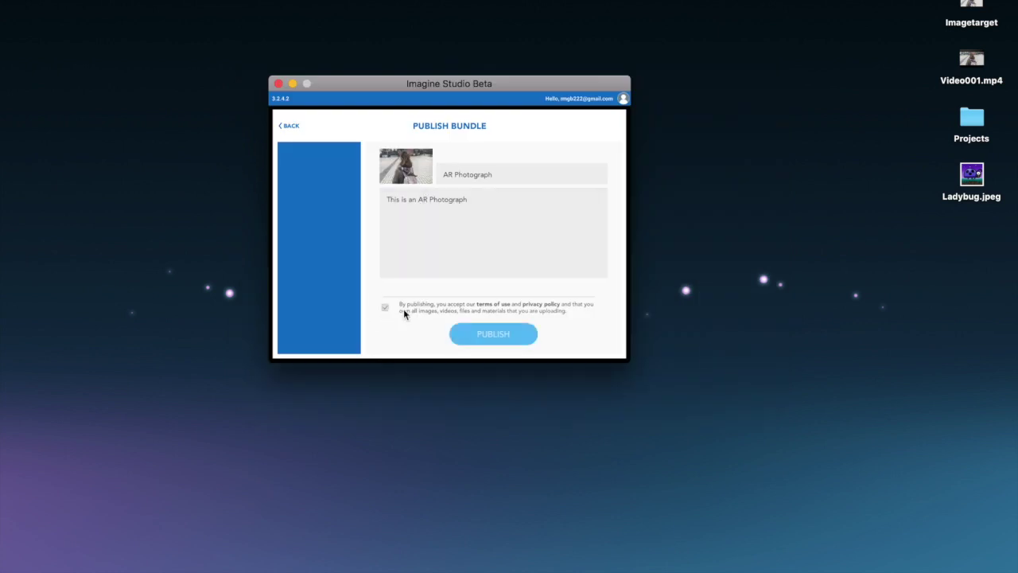
left_click(514, 338)
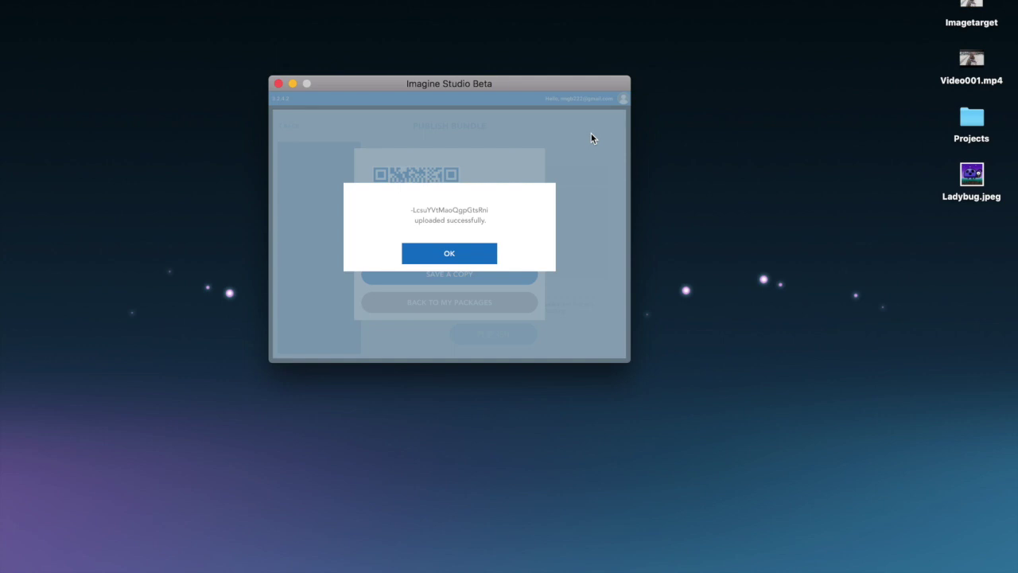
left_click(486, 256)
left_click(480, 275)
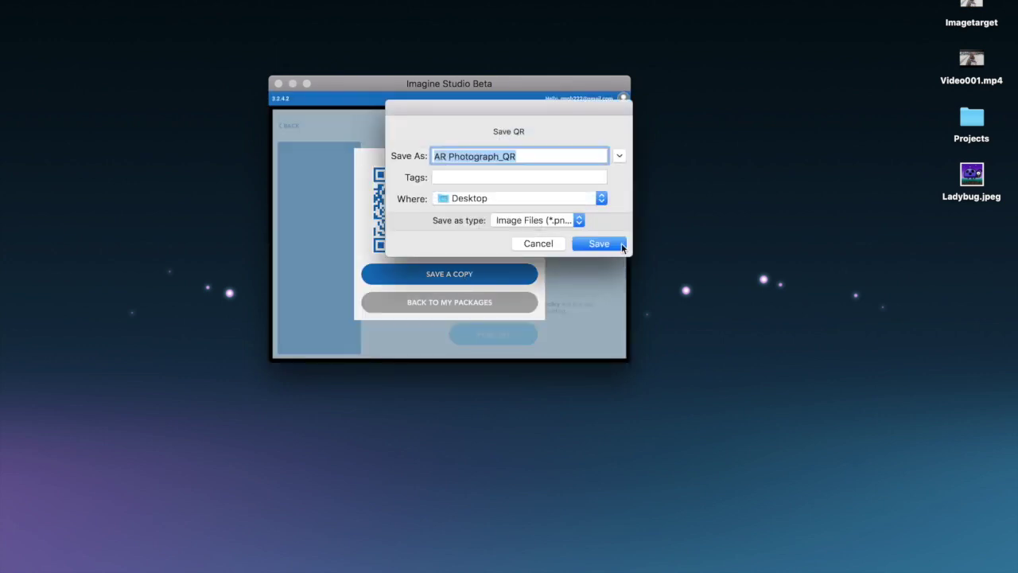
left_click(621, 248)
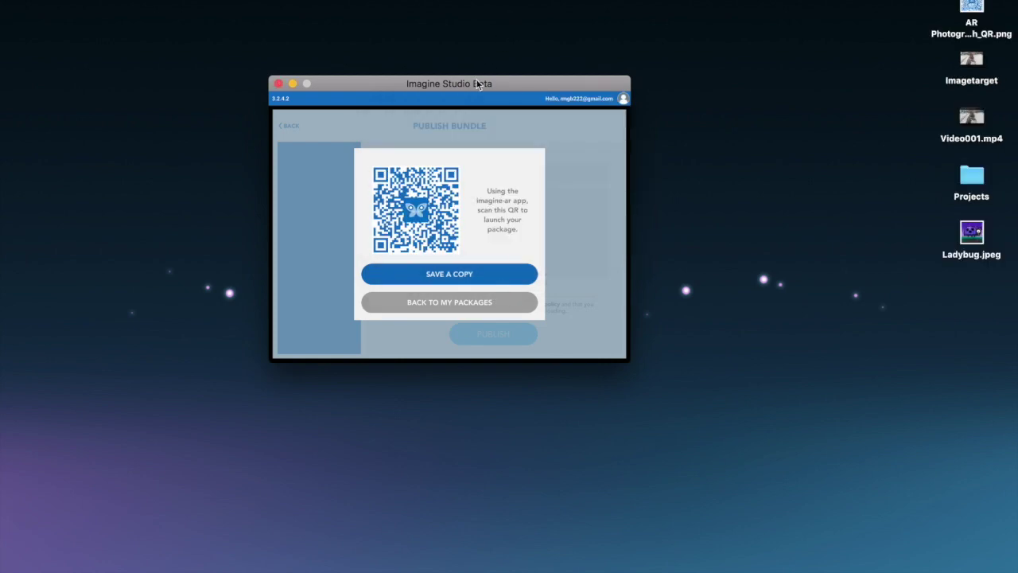
Move the window with the QR code clear of the phone view and open the published bundle in the imagineAR app.
left_click_drag(478, 85, 526, 92)
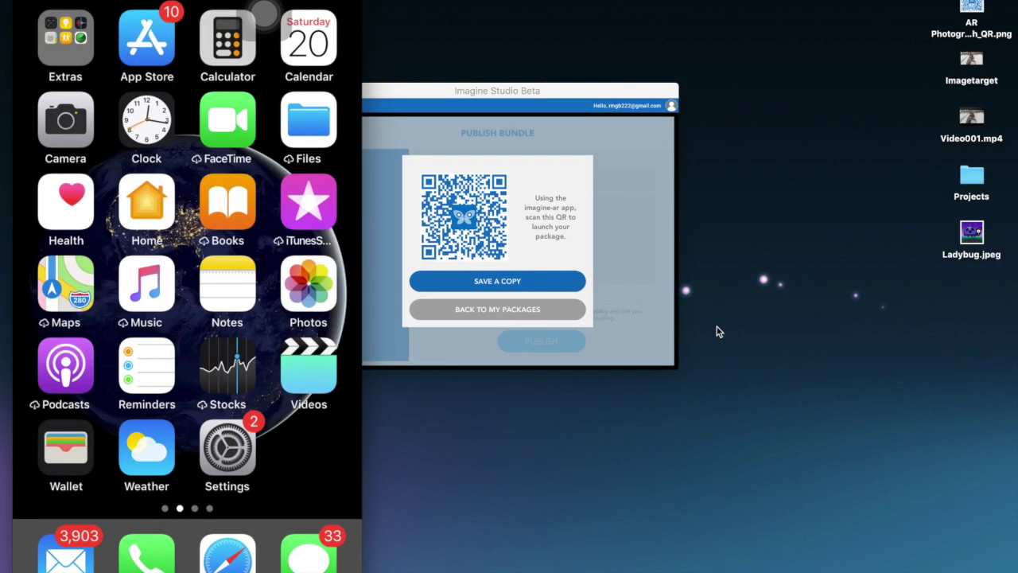
mouse_move(83, 129)
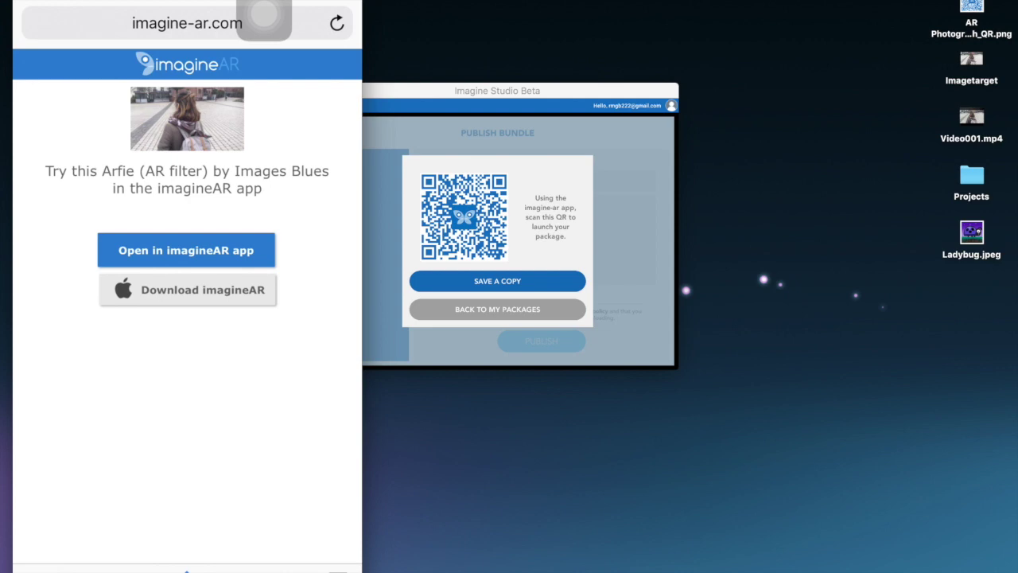
left_click(186, 249)
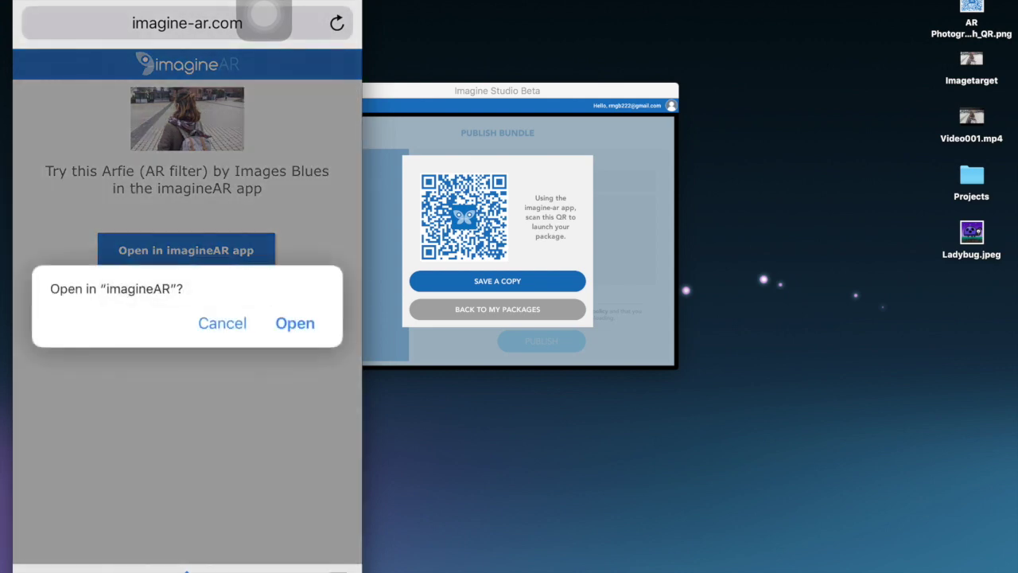
left_click(295, 323)
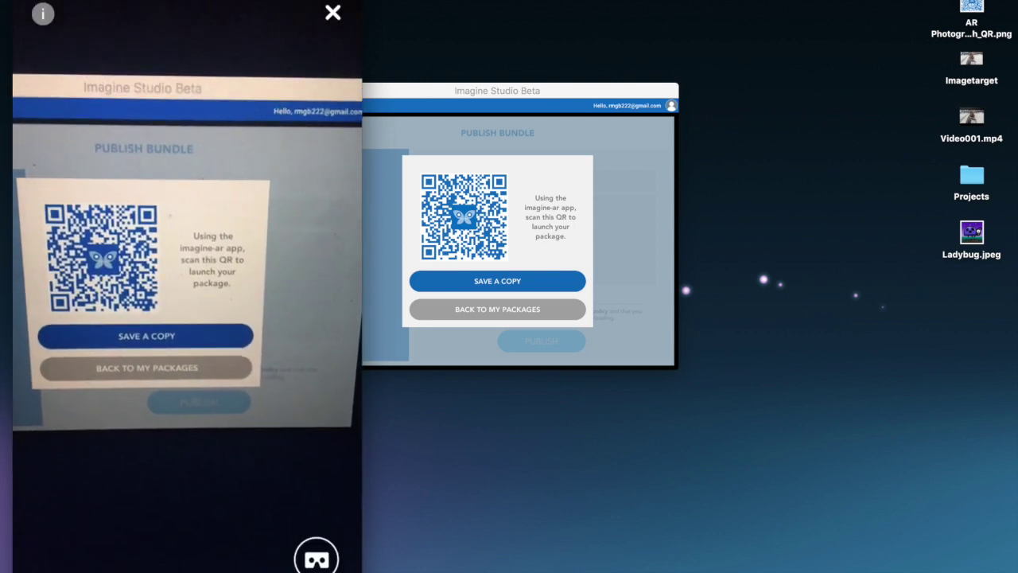
Open the Imagetarget picture from the desktop, place its window beside the phone view and enlarge the picture for scanning.
mouse_move(105, 112)
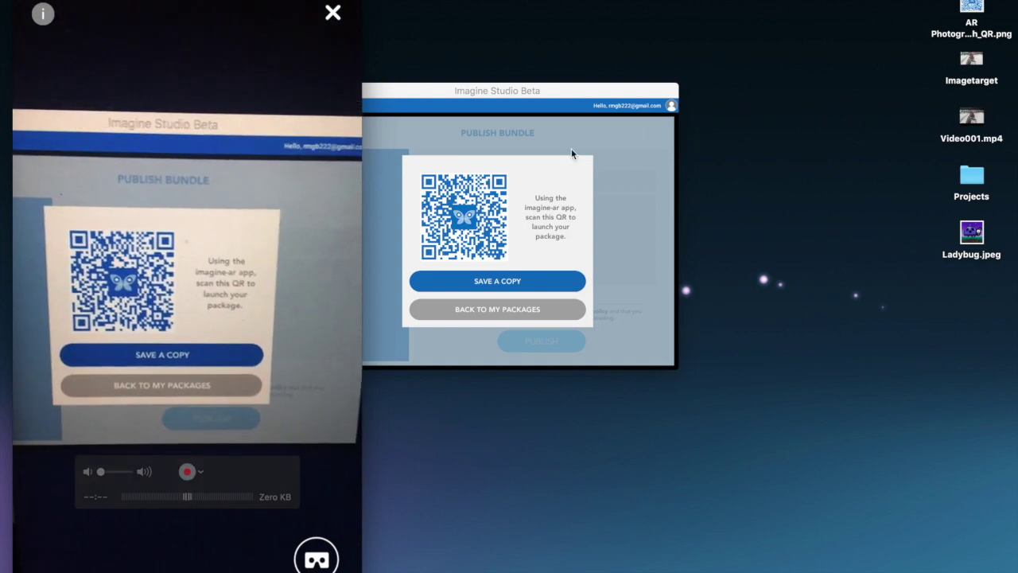
left_click(973, 66)
double_click(973, 67)
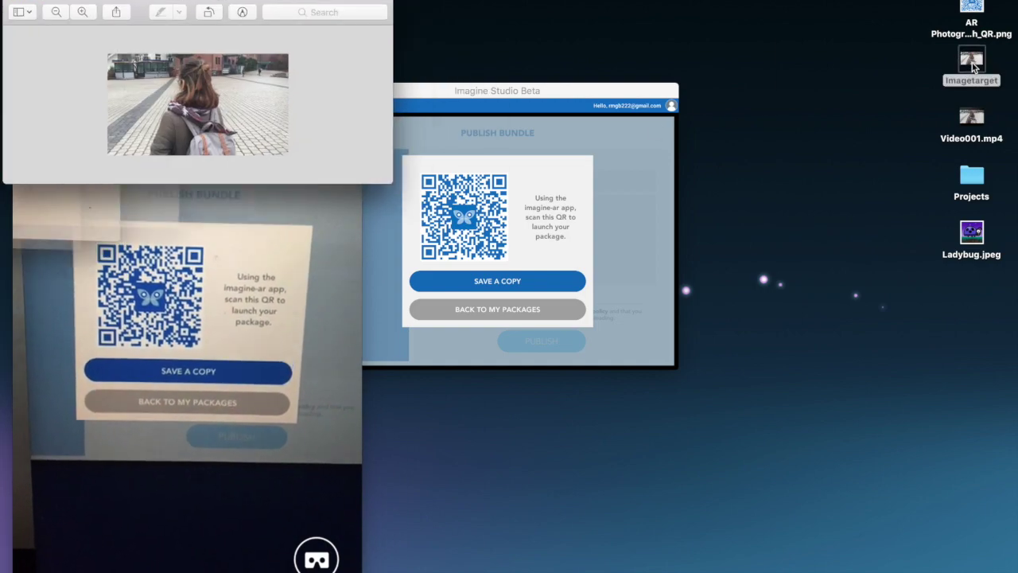
left_click_drag(229, 5, 775, 140)
left_click_drag(555, 333, 453, 549)
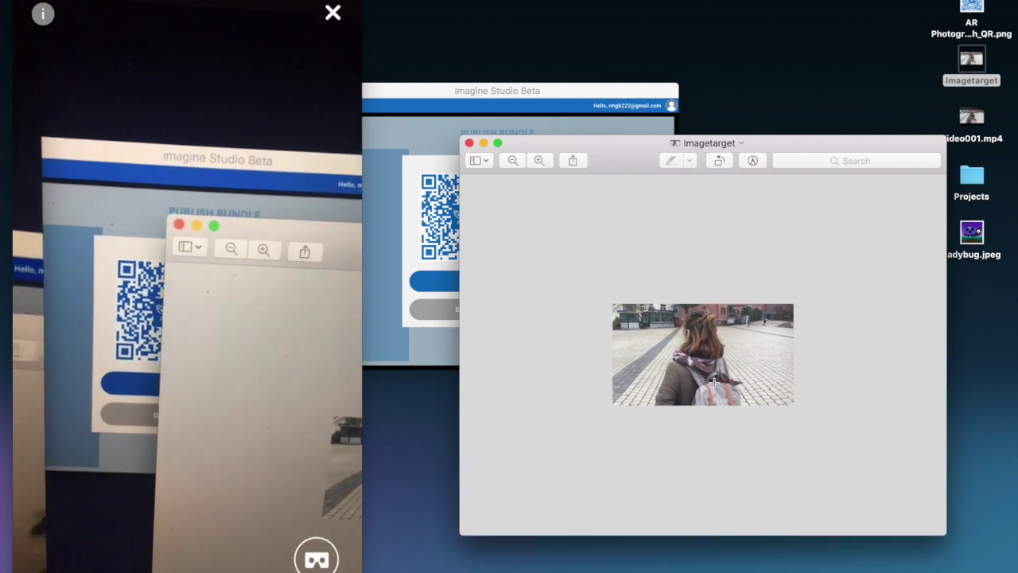
scroll(687, 367, "up", 5)
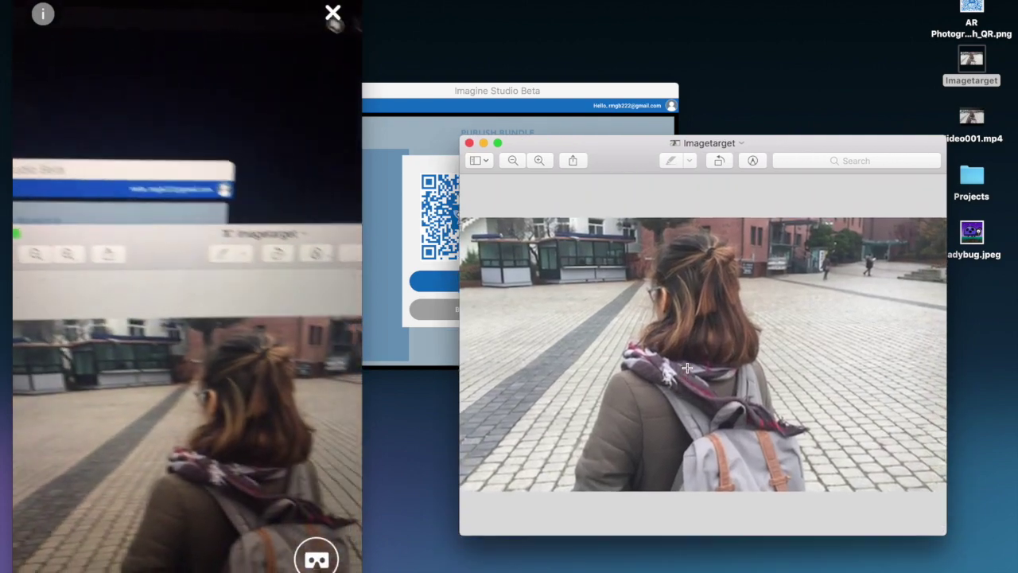